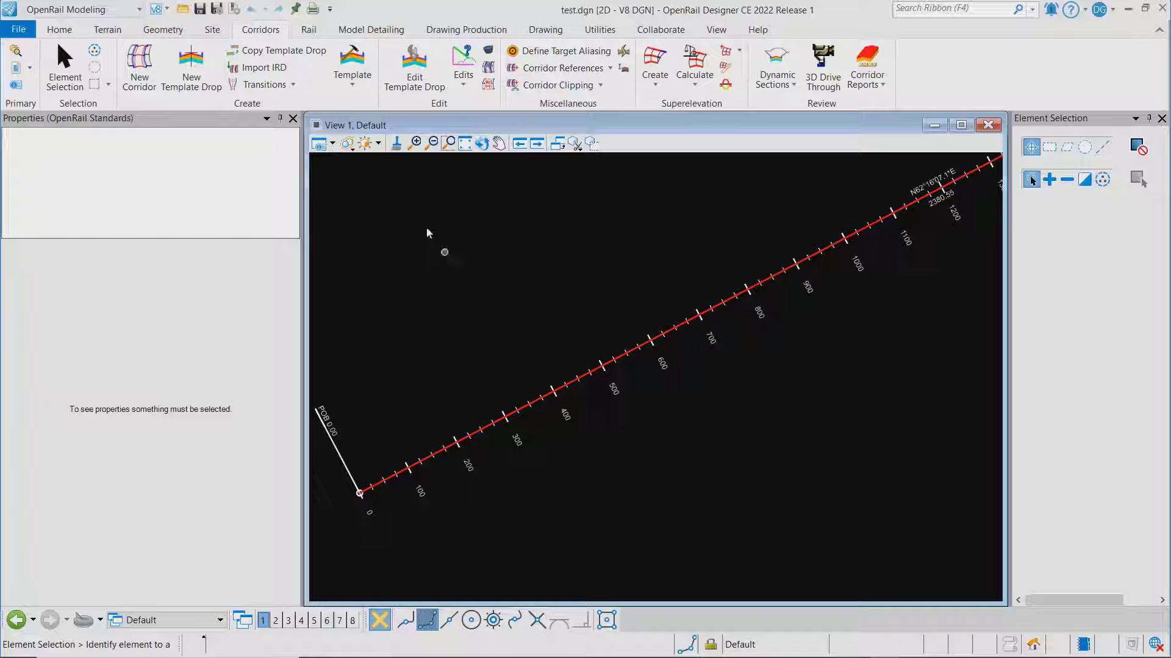
- Open the Create Template editor with the Rural 2 Lanes concrete pavement template
click(363, 89)
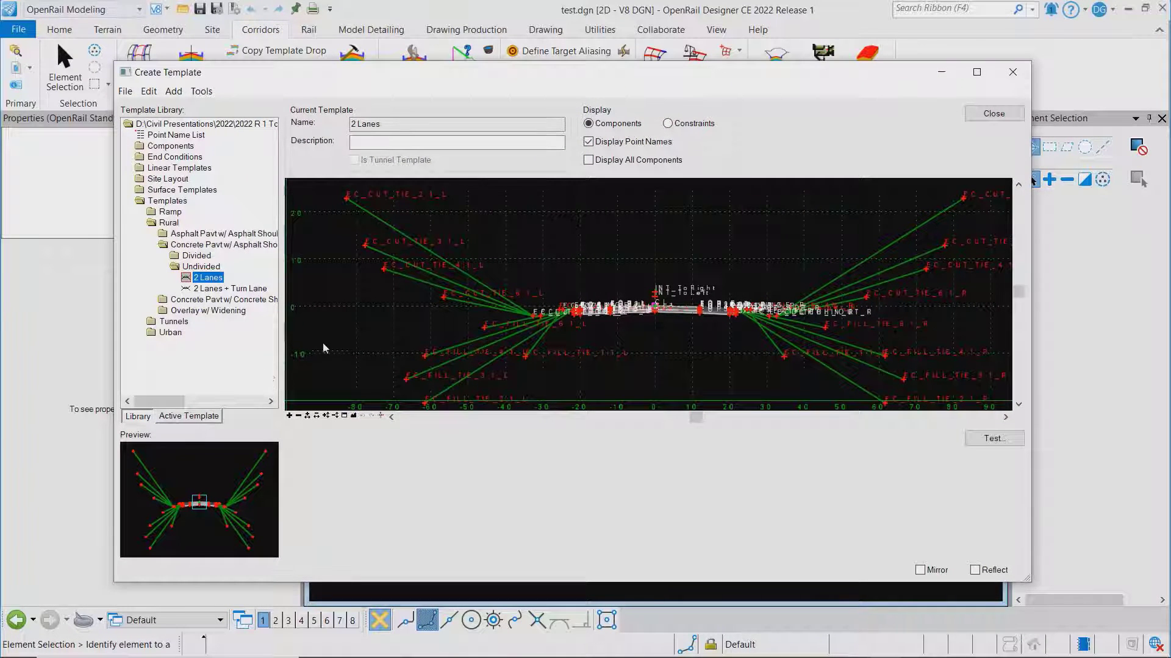
- Review the 2 Lanes template's Classifications, listing then collapsing the unclassified (None) components
click(206, 417)
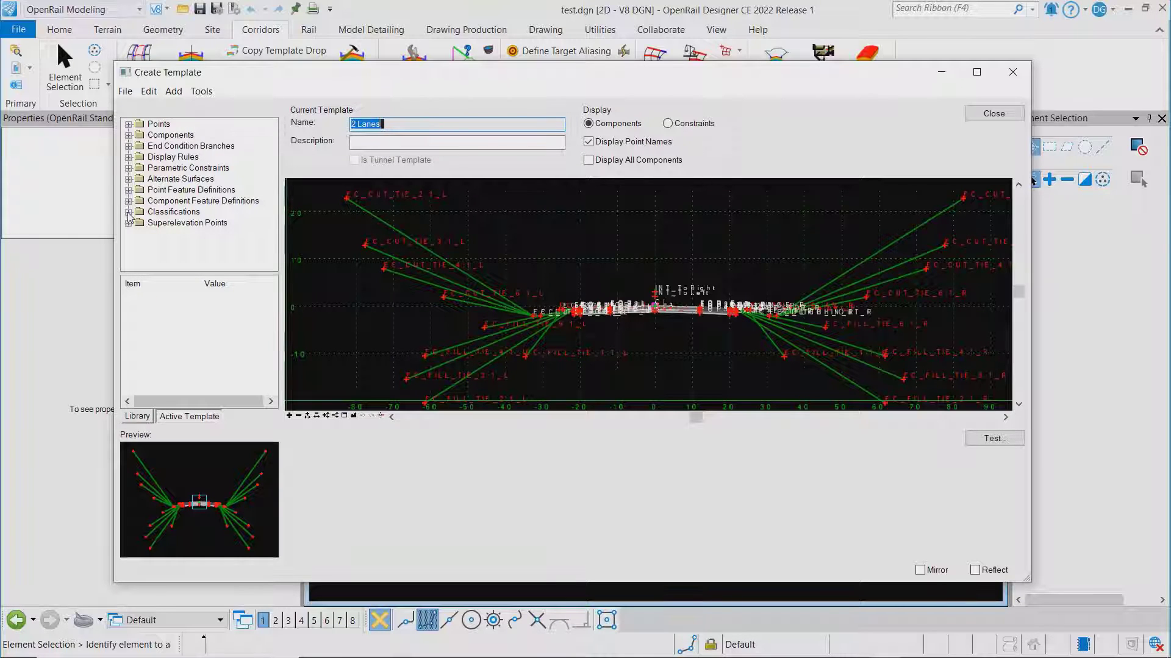
click(128, 212)
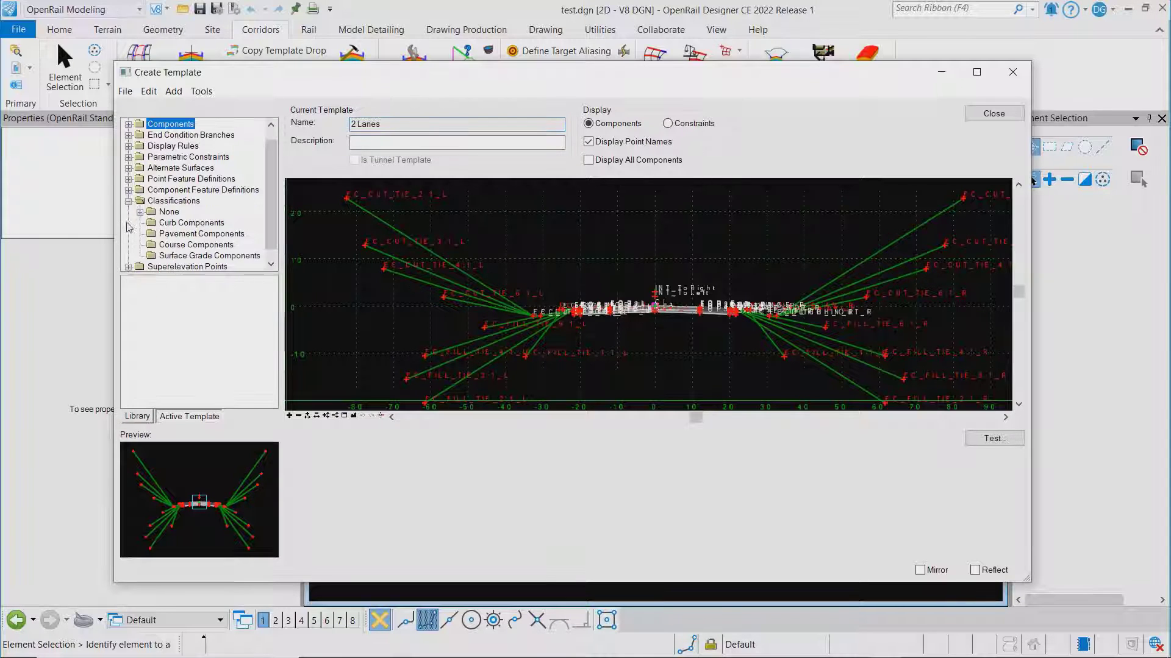
click(139, 212)
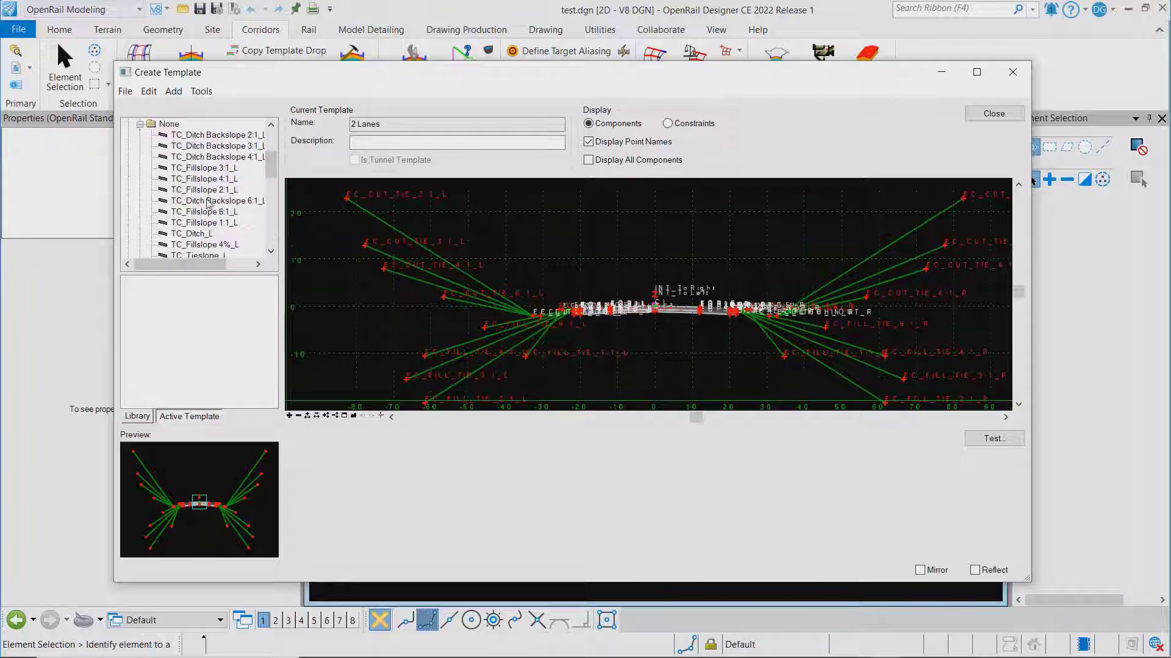
drag(270, 174, 267, 197)
scroll(207, 183, up, 5)
click(140, 156)
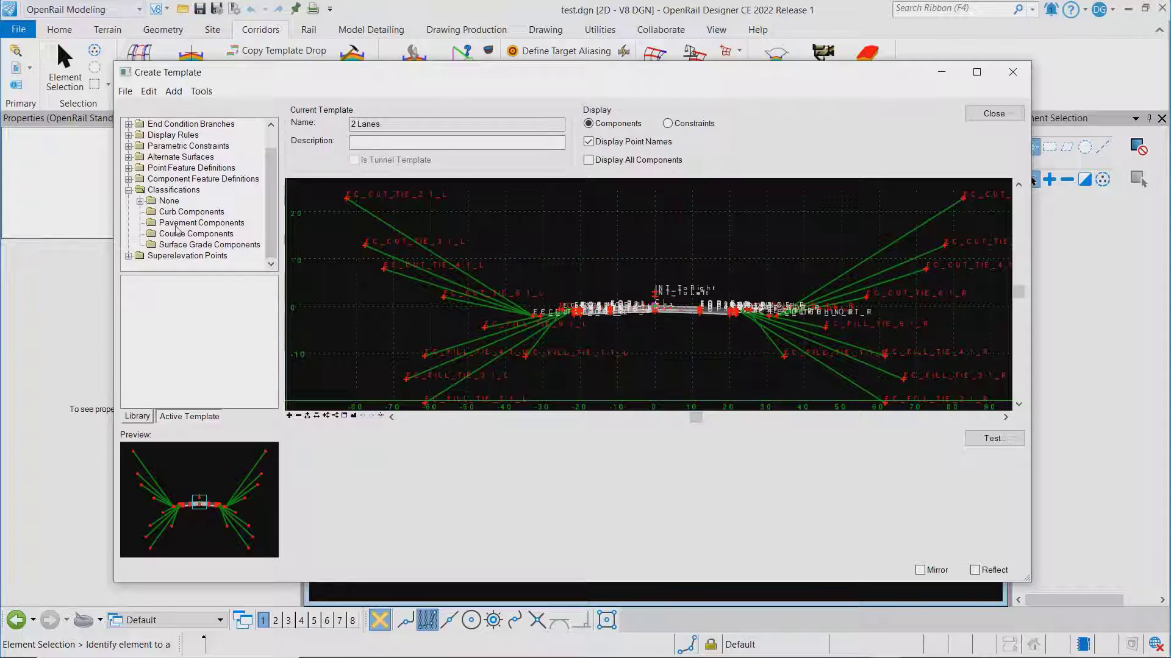
- Load the Divided 4 Lanes Crown PGL template, hide point names, and zoom to the median ditch
click(137, 416)
double_click(197, 258)
double_click(213, 267)
click(603, 142)
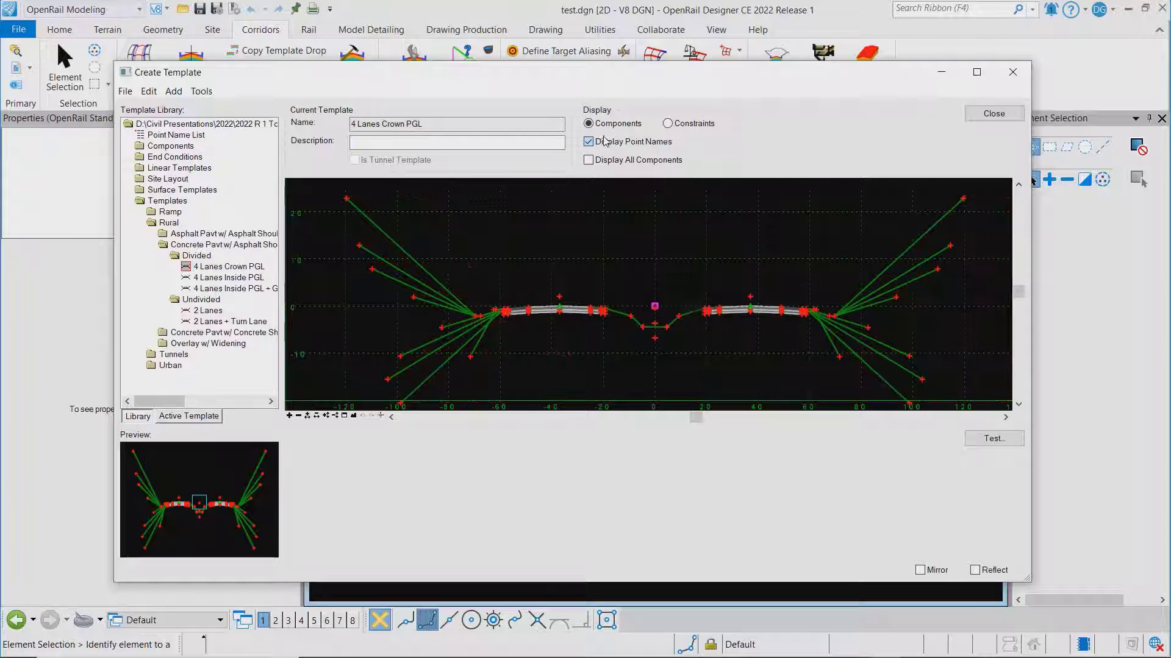
scroll(681, 331, up, 2)
scroll(654, 300, up, 2)
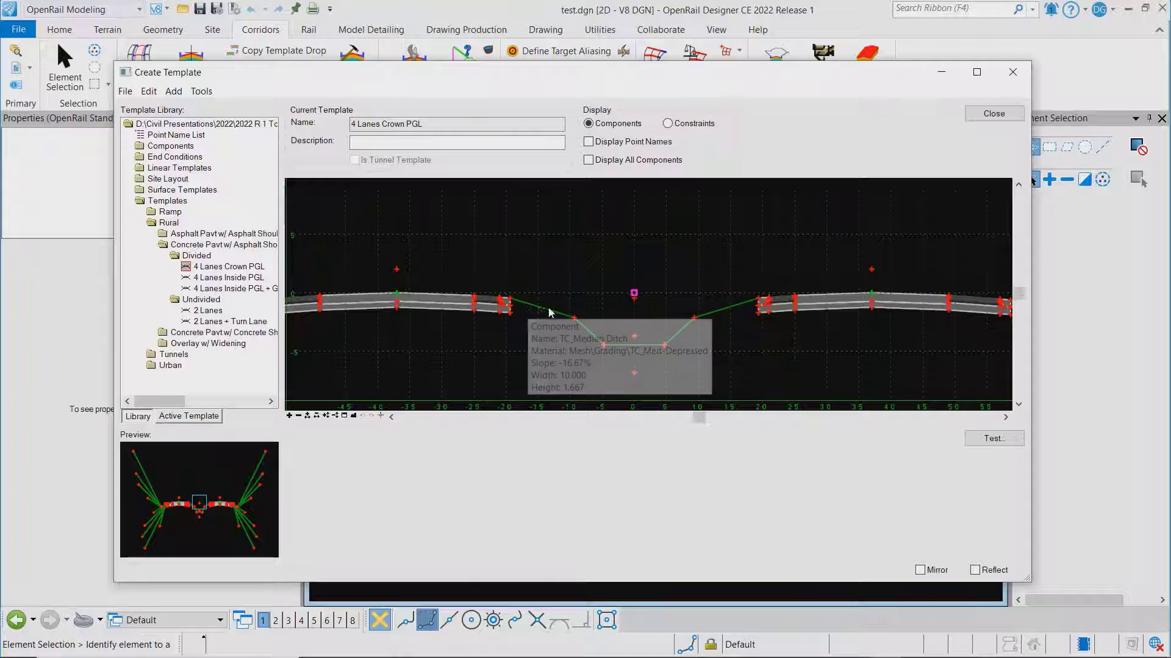
scroll(645, 276, down, 3)
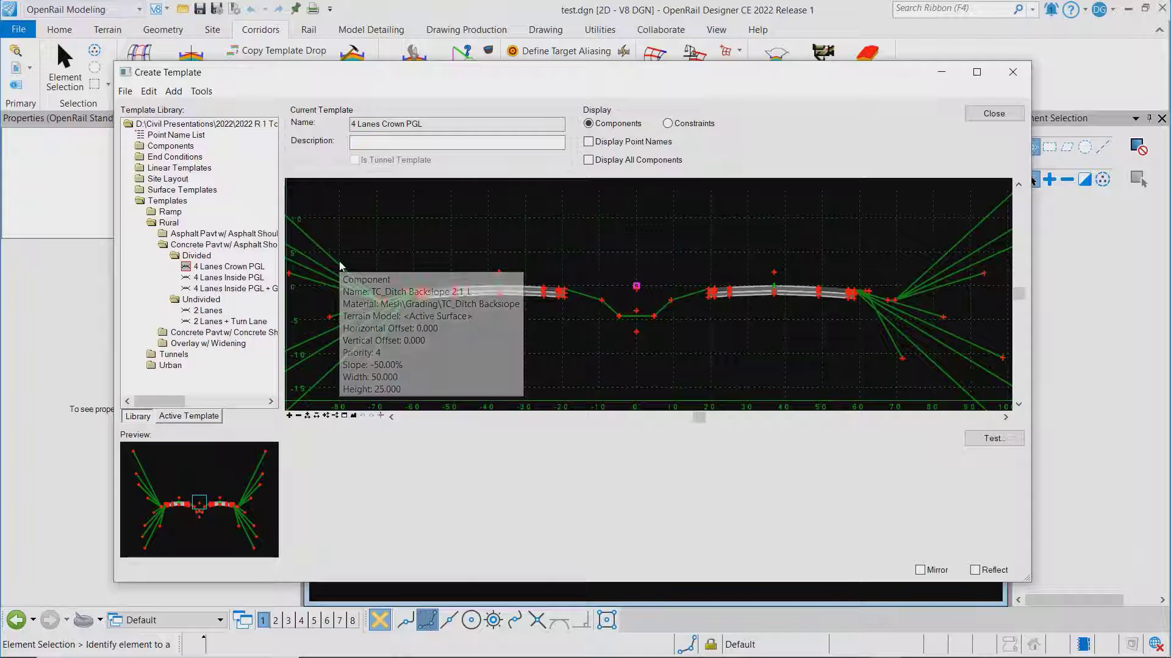
- Classify the left ditch backslope TC_Ditch Backslope 2:1_L as Roadside
double_click(339, 263)
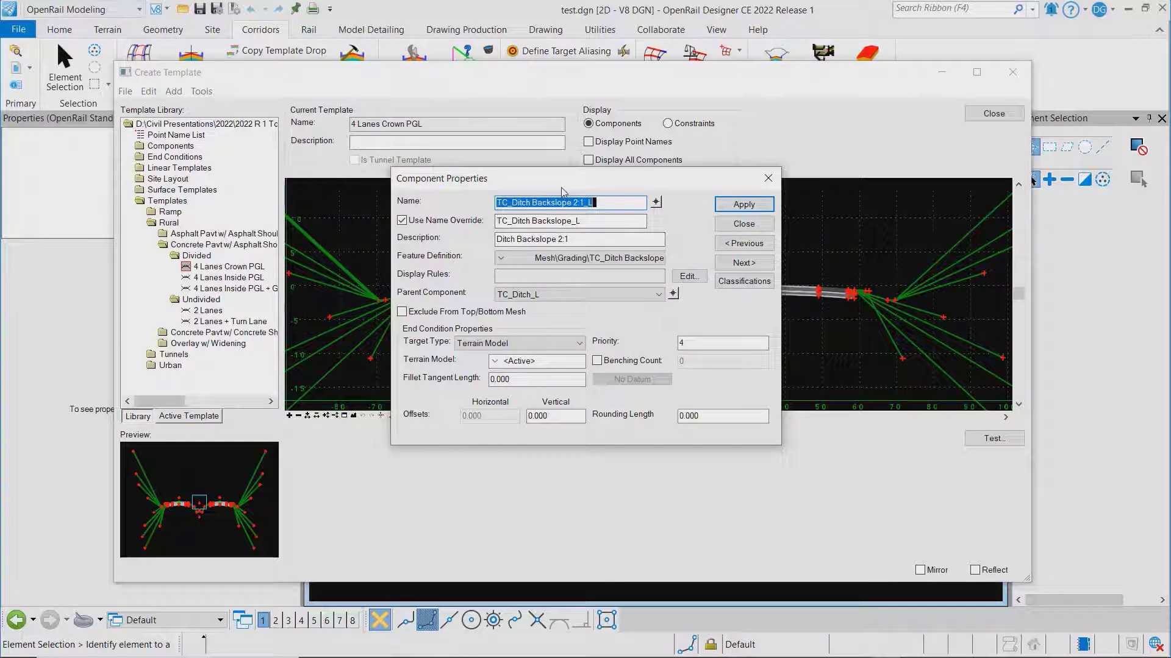
drag(562, 189, 577, 157)
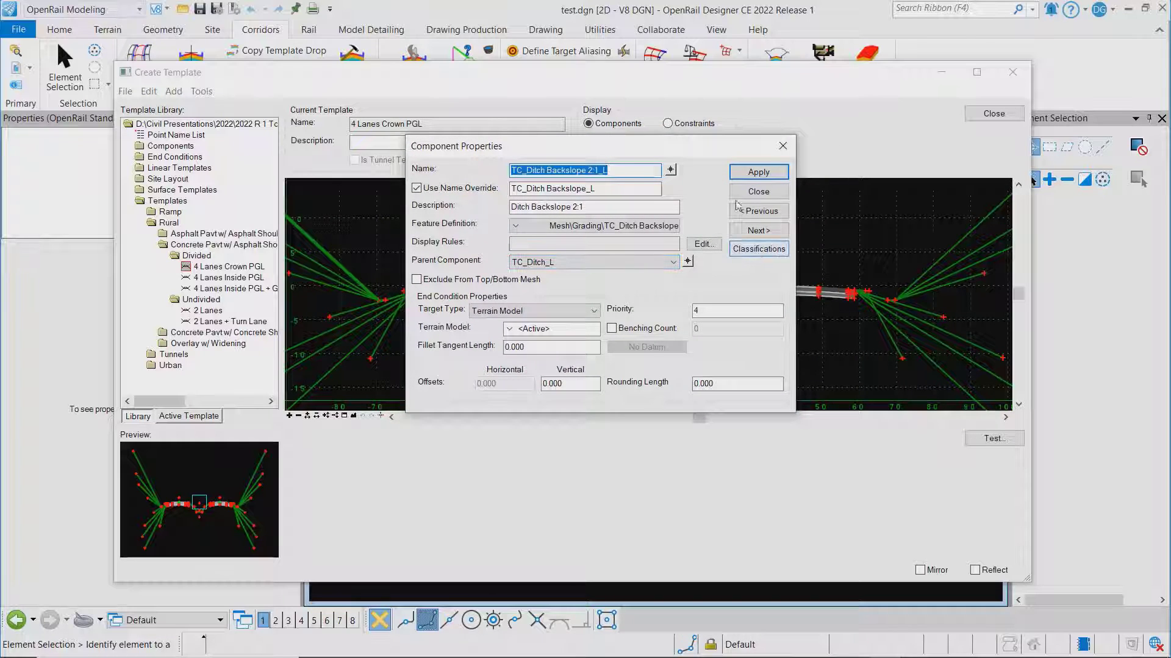
drag(693, 154, 616, 149)
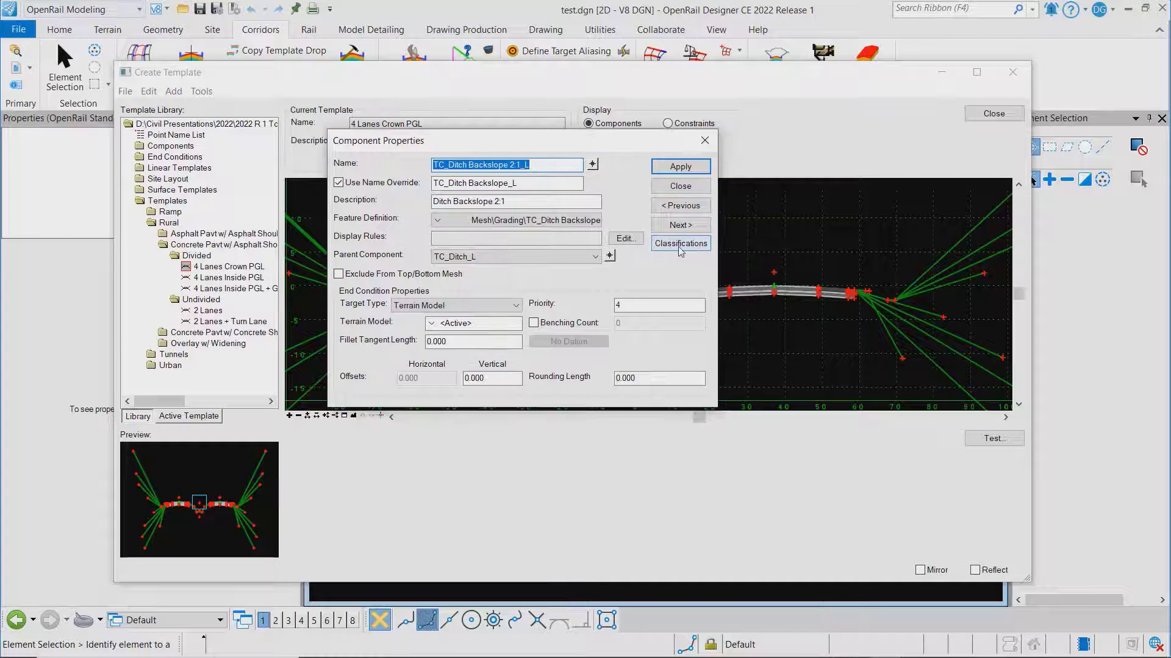
click(681, 244)
drag(840, 193, 787, 189)
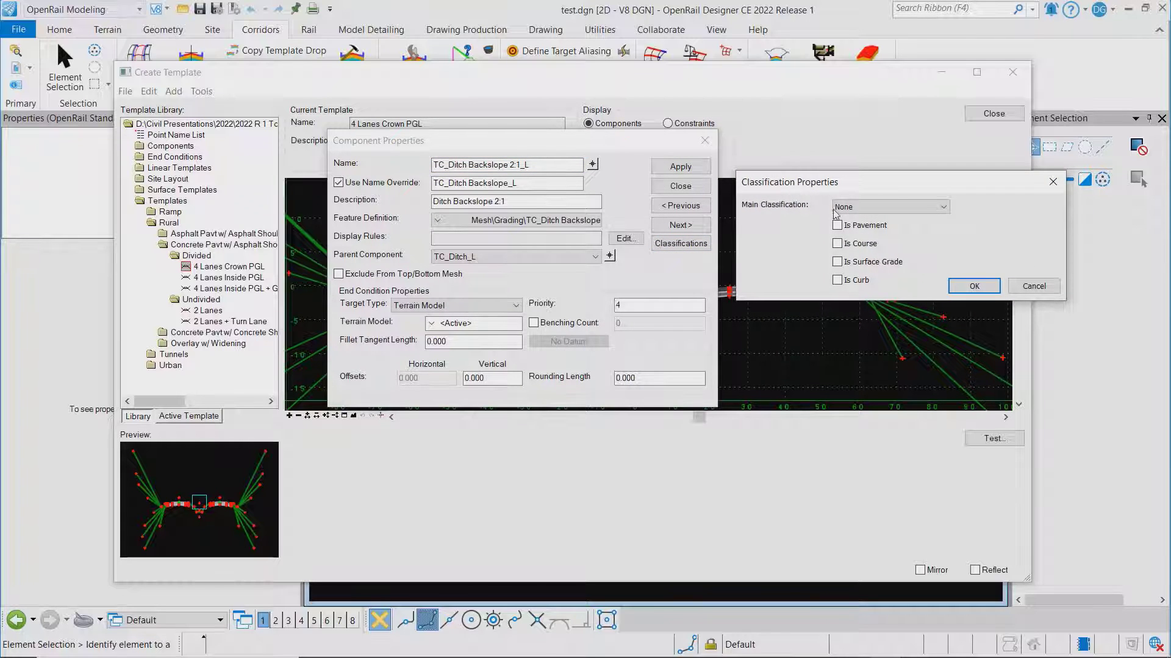
click(901, 207)
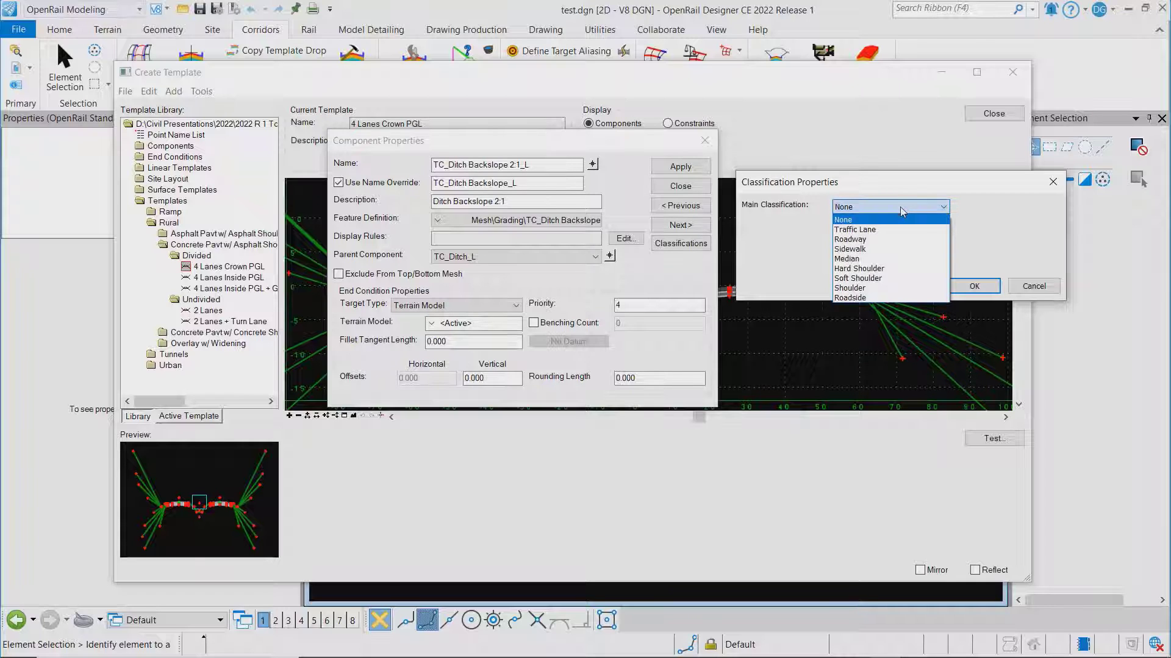
click(860, 297)
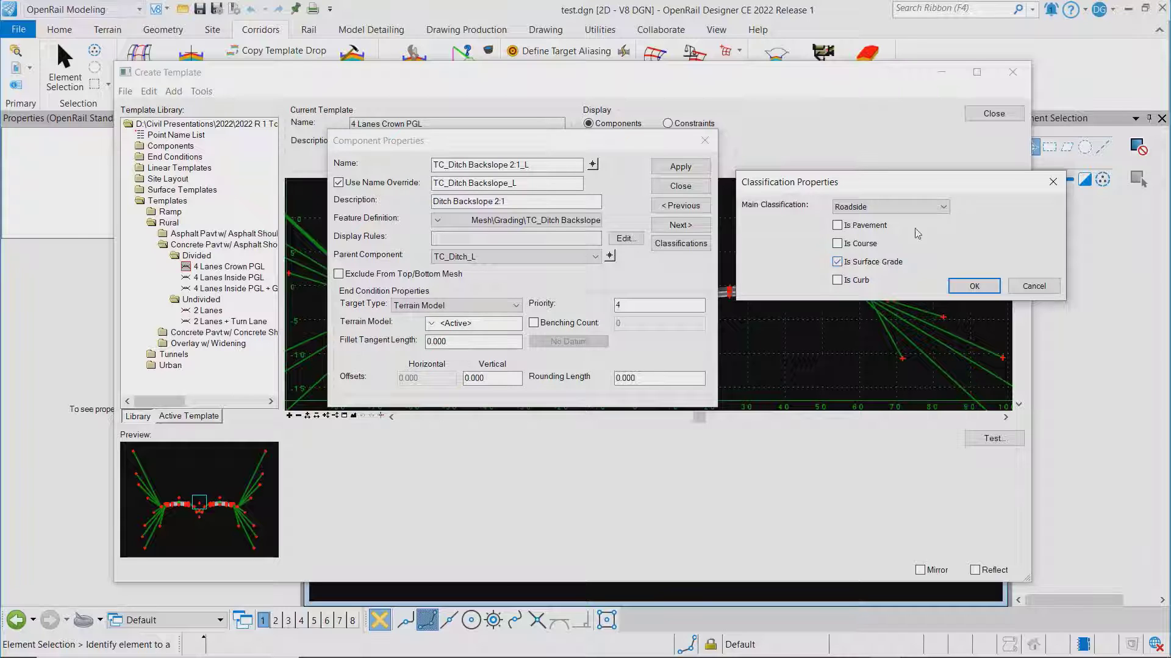
click(974, 286)
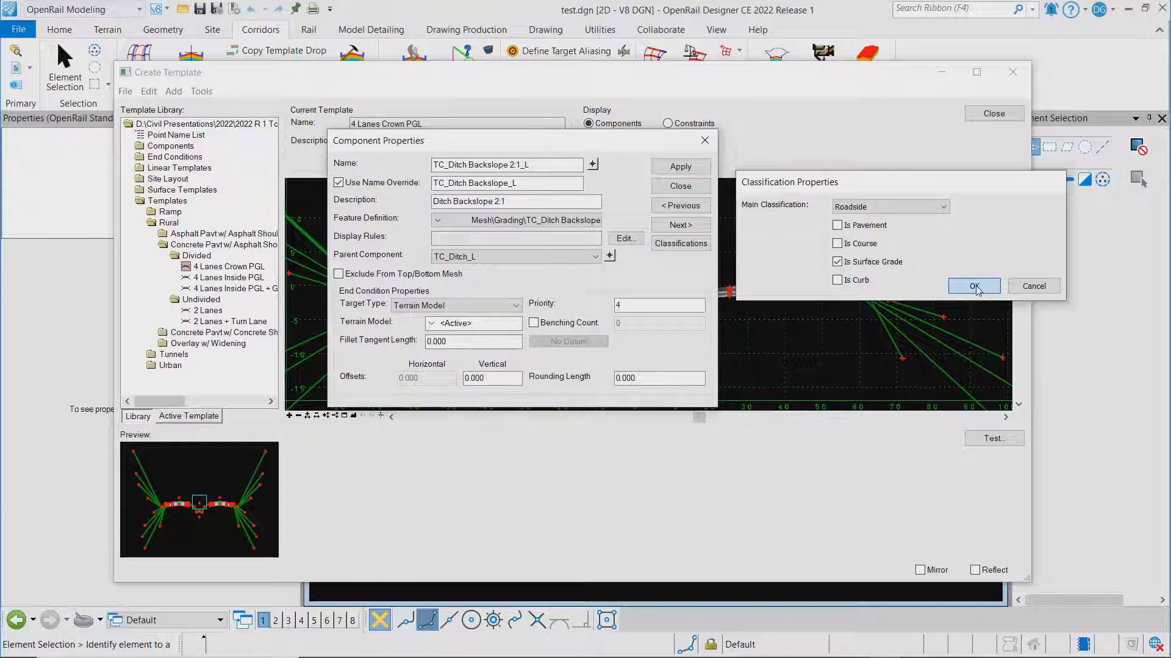
- Confirm TC_Ditch Backslope 2:1_L now appears under the Left Roadside classification group
click(685, 185)
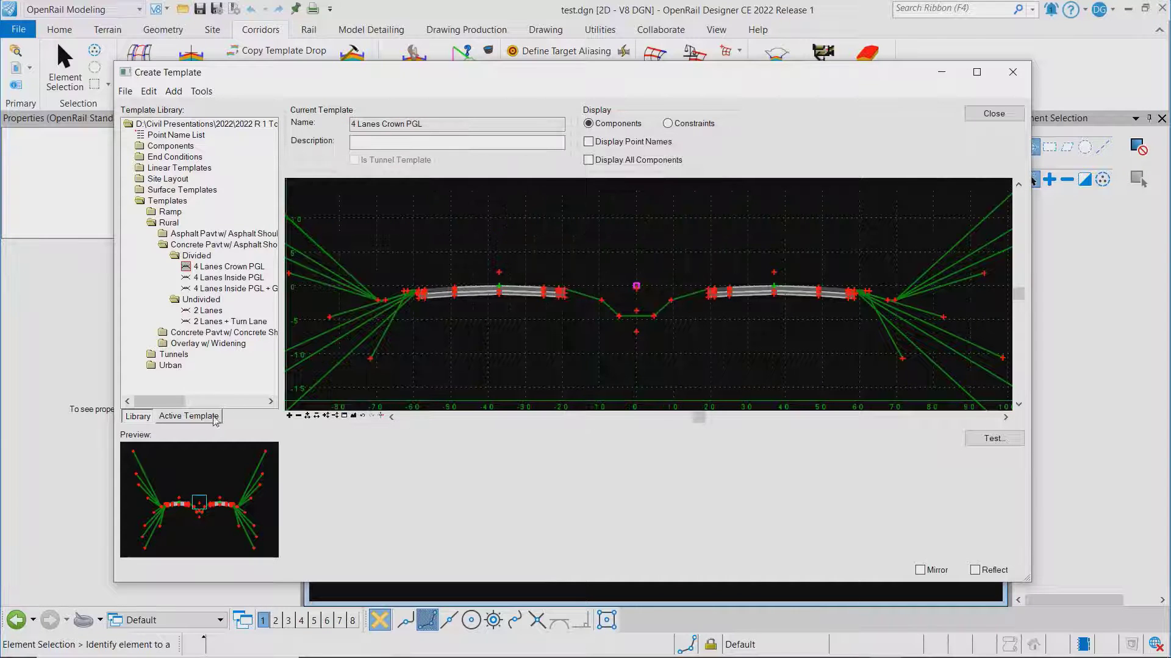
click(214, 421)
scroll(271, 194, down, 2)
scroll(272, 194, down, 4)
scroll(129, 240, down, 2)
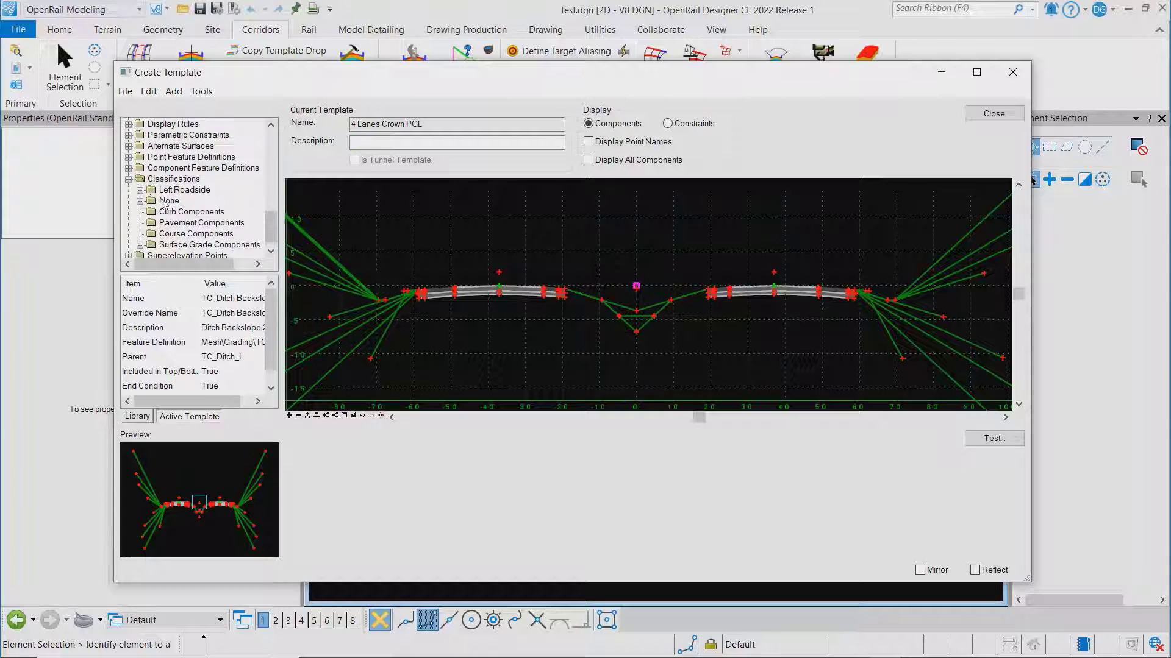
click(140, 190)
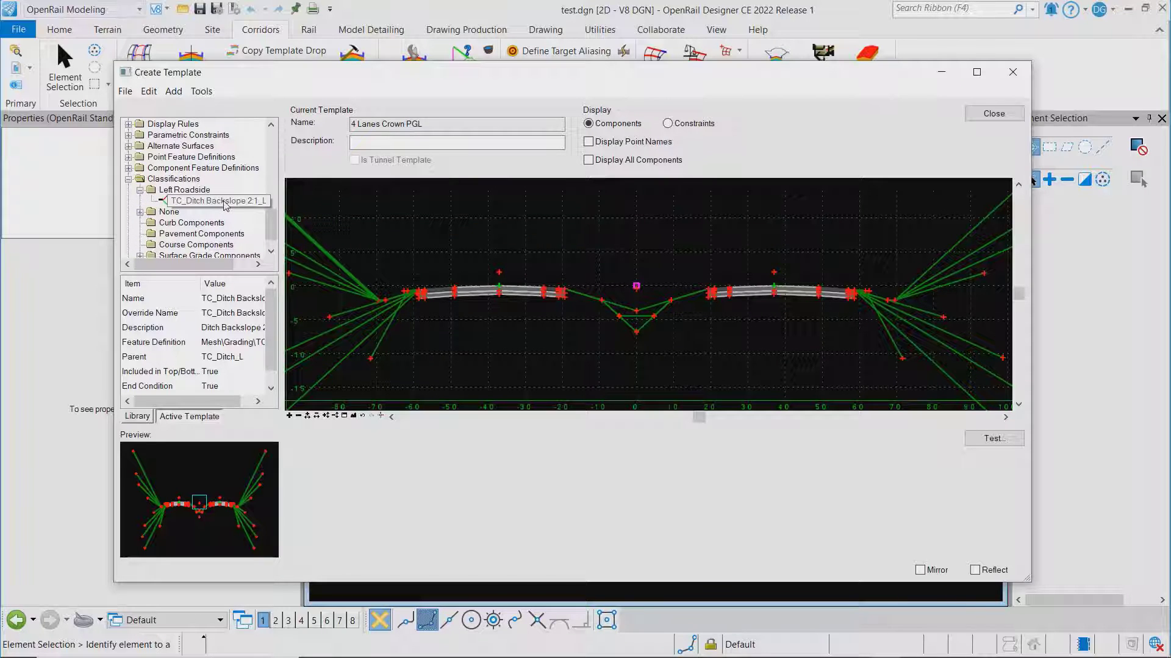
click(477, 238)
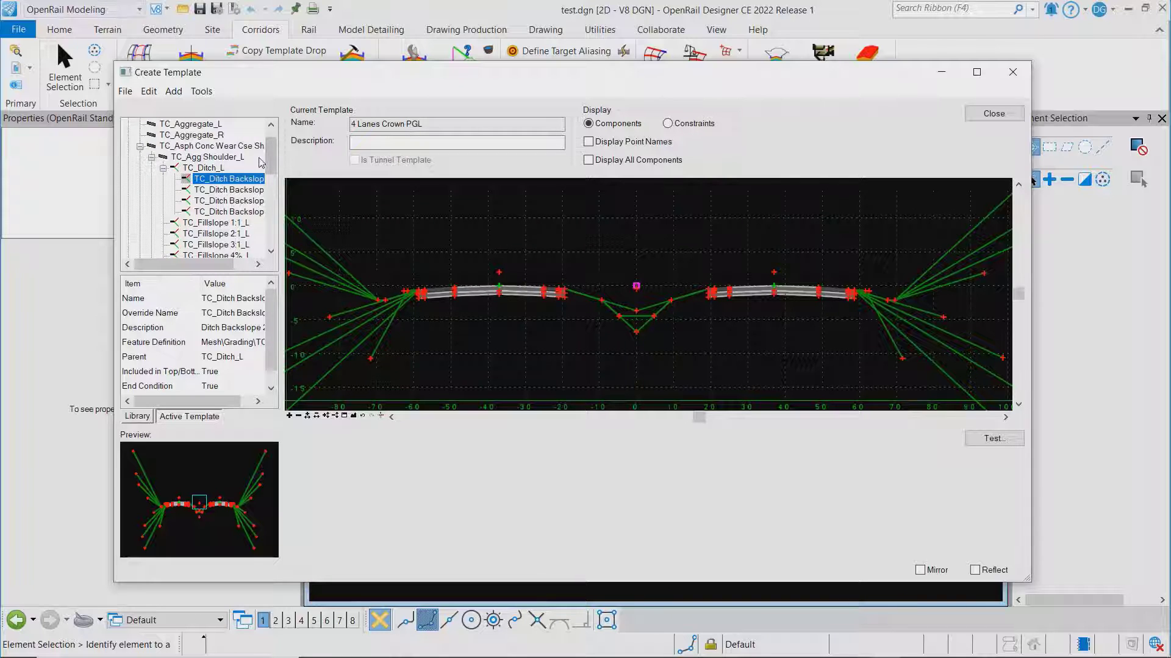
click(201, 93)
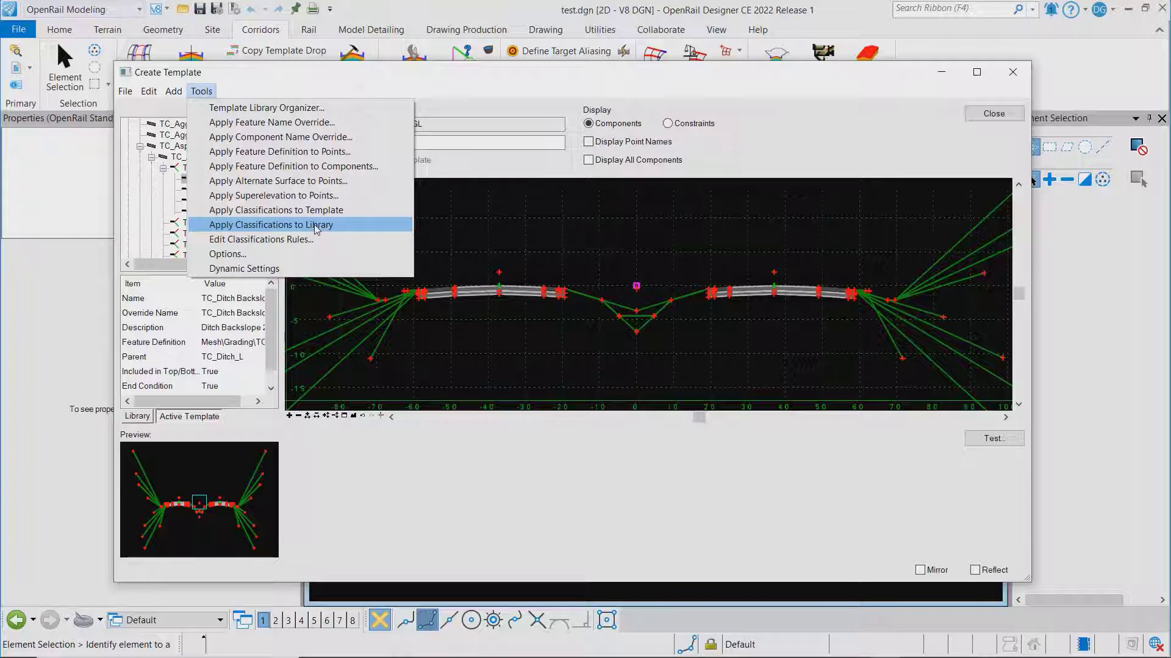
- Discard template changes and review the Traffic Lane classification rule's filters without editing
click(304, 241)
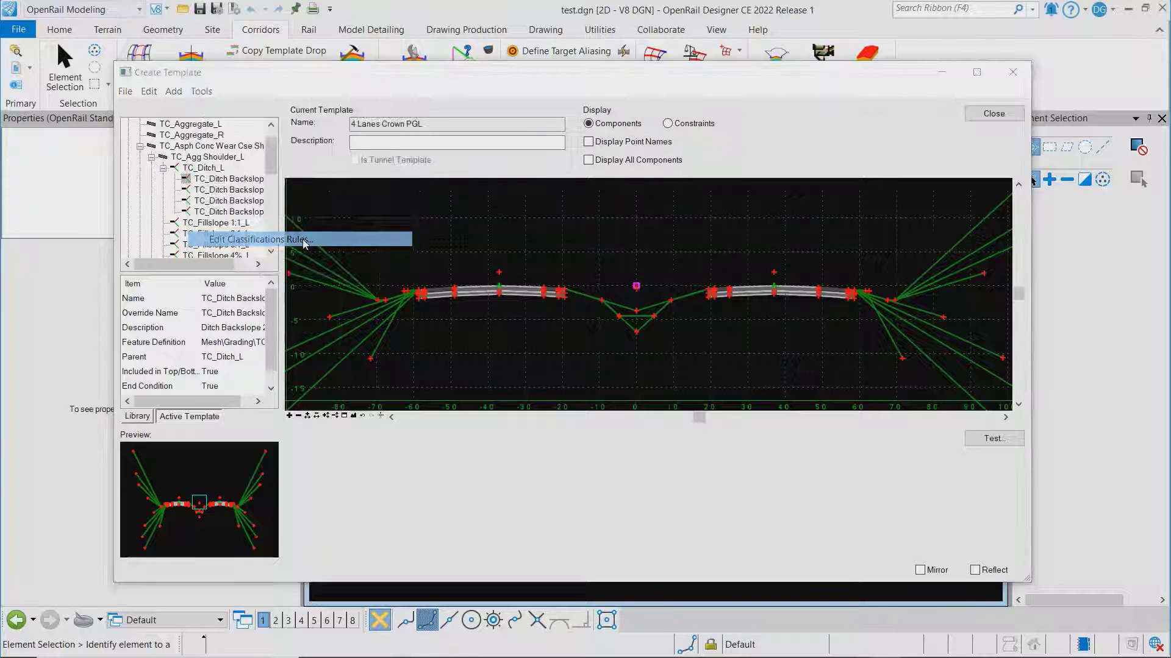
click(634, 398)
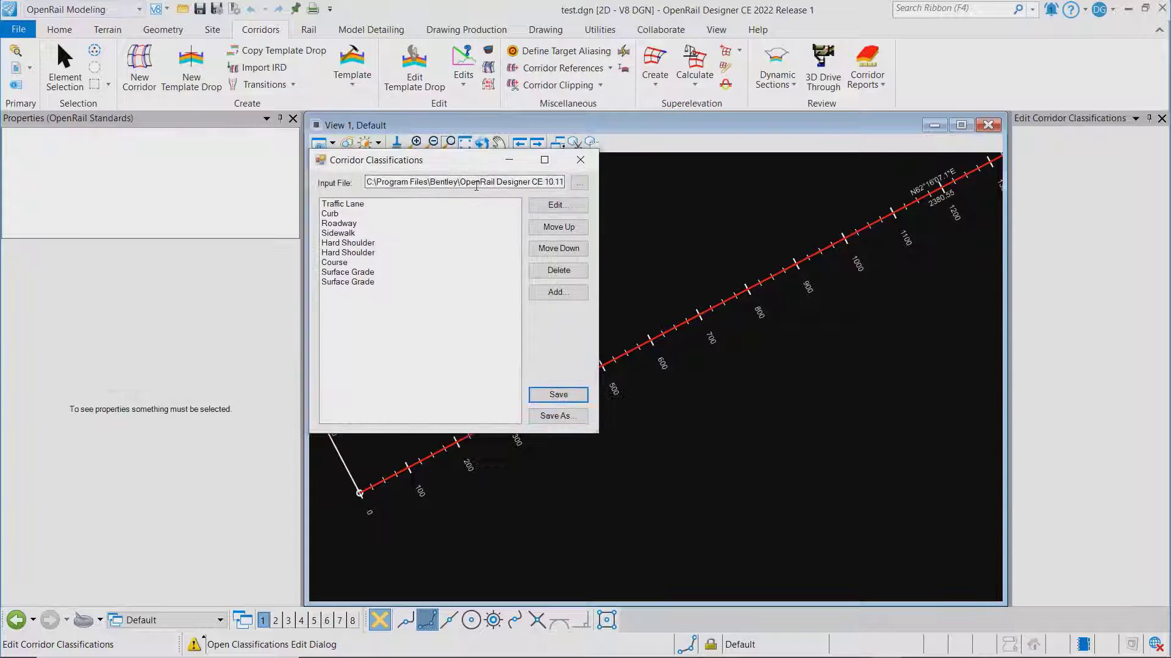
click(353, 205)
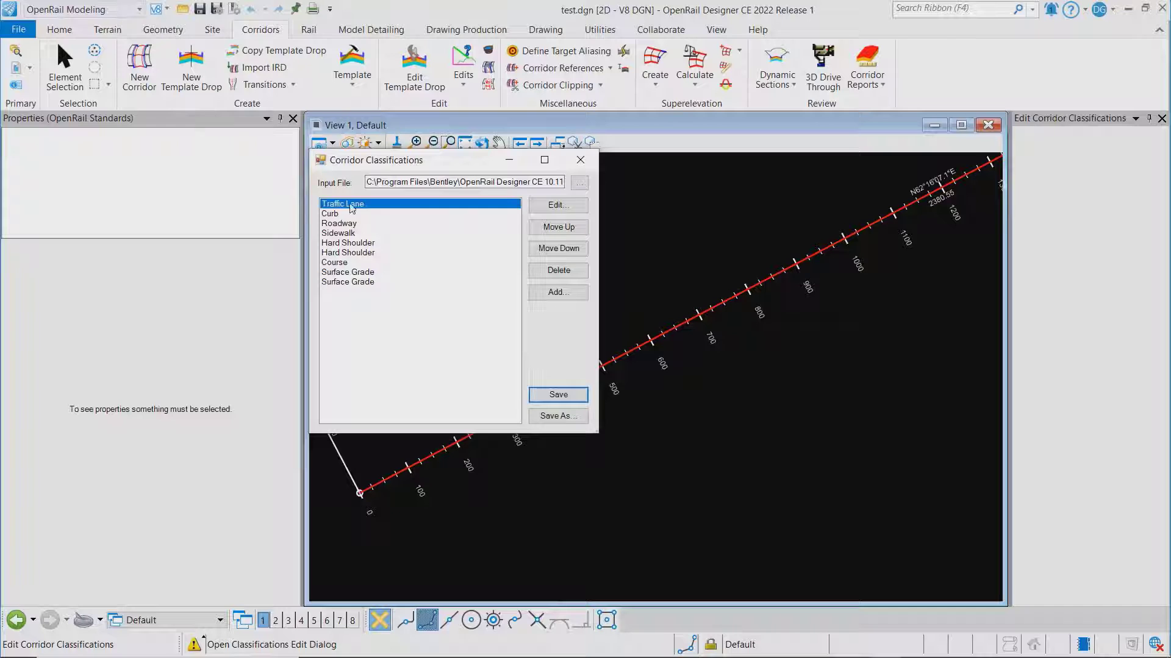
click(556, 206)
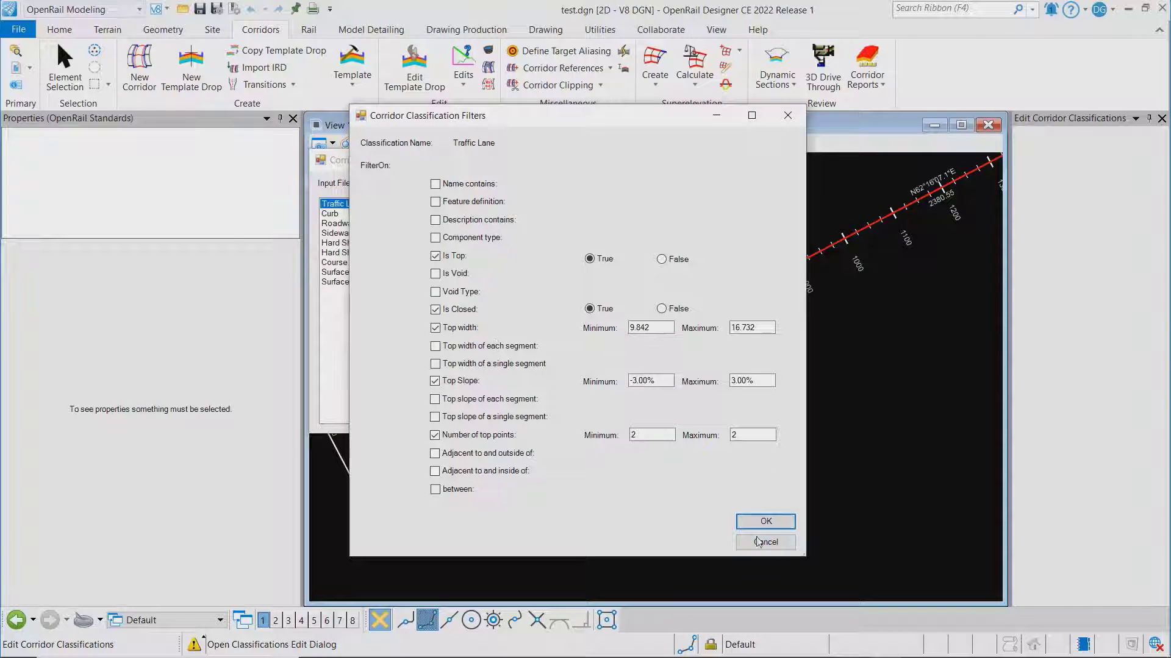
click(774, 544)
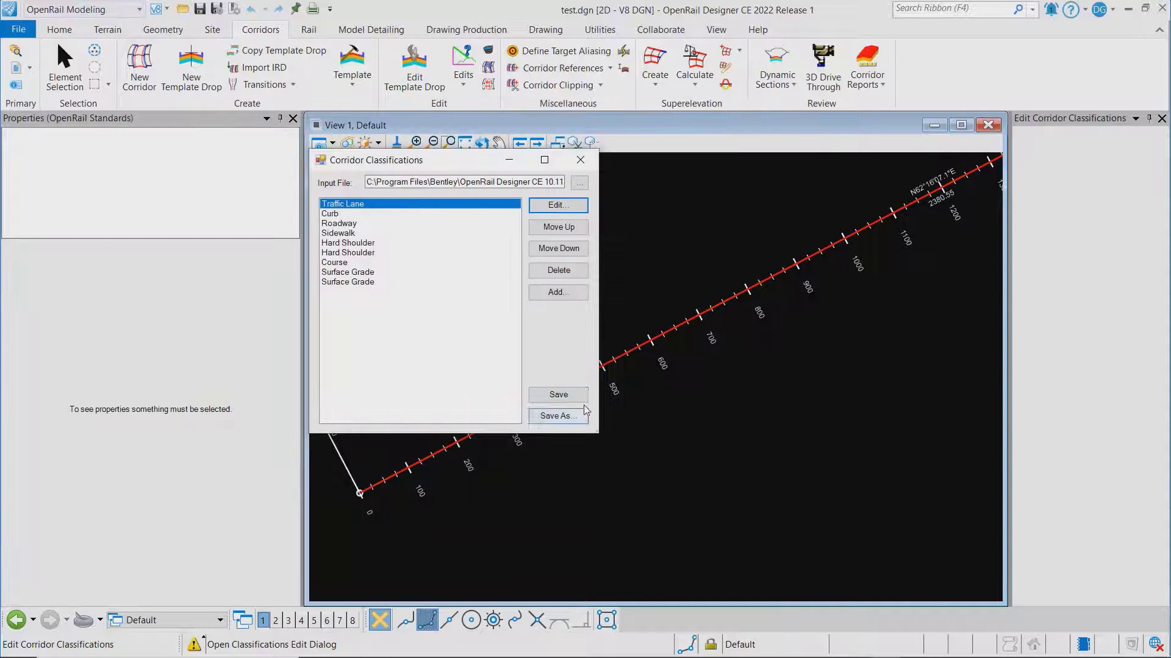
click(579, 161)
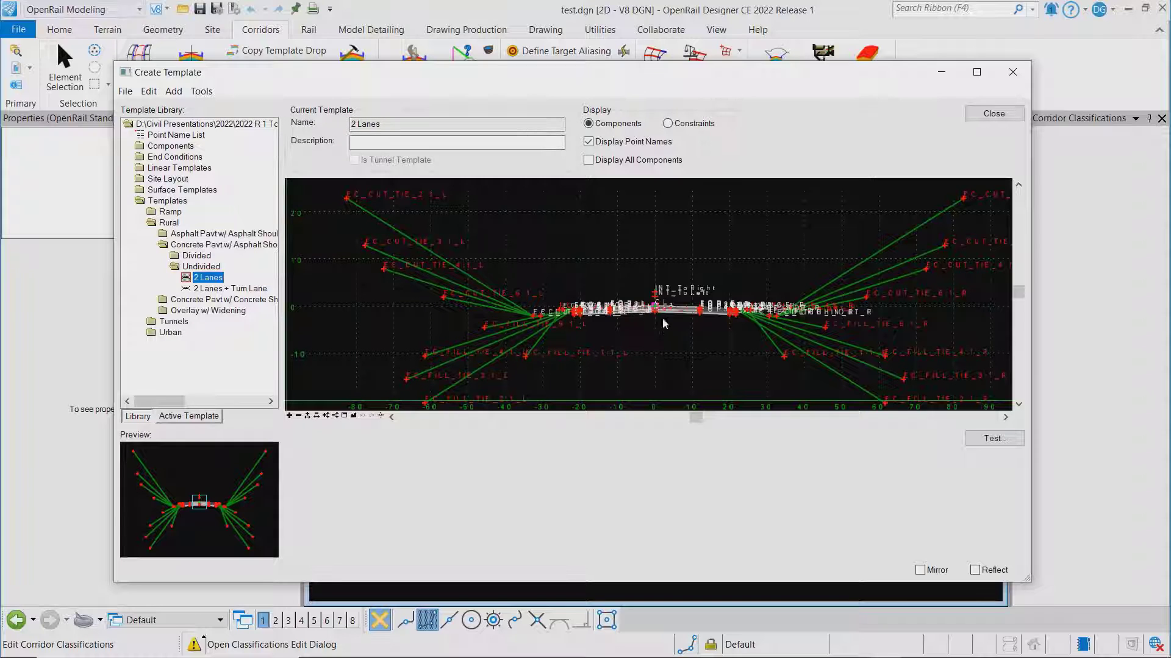
- Reload 4 Lanes Crown PGL without point names and apply classifications to the whole template
double_click(197, 255)
double_click(223, 266)
click(617, 146)
scroll(615, 328, up, 1)
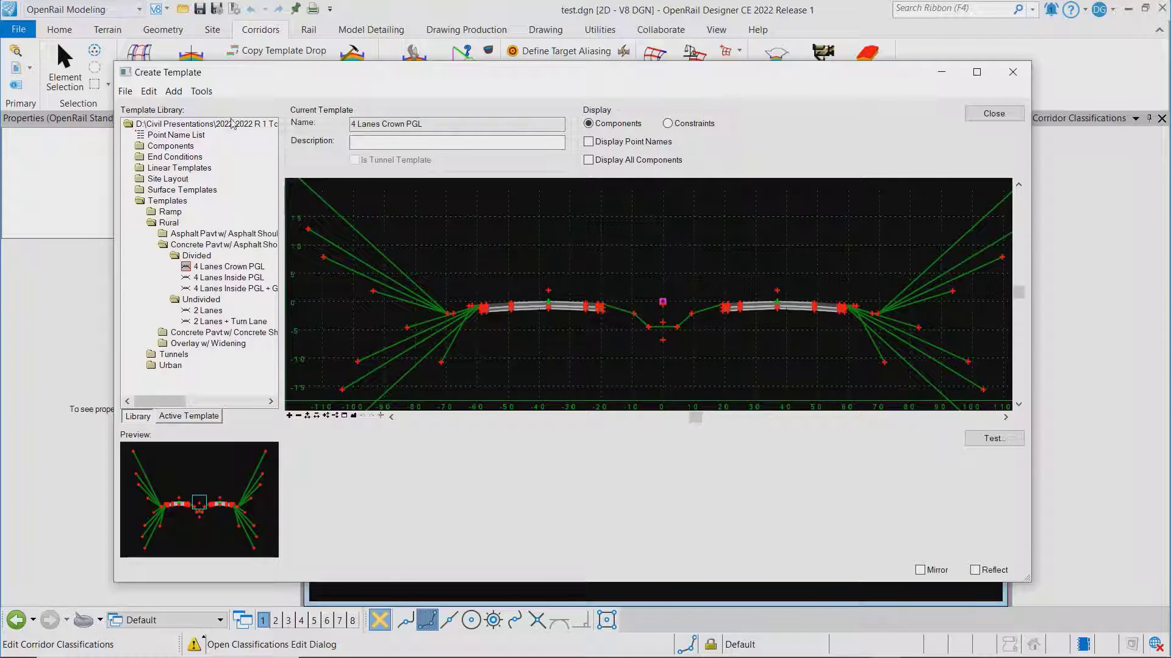
click(202, 91)
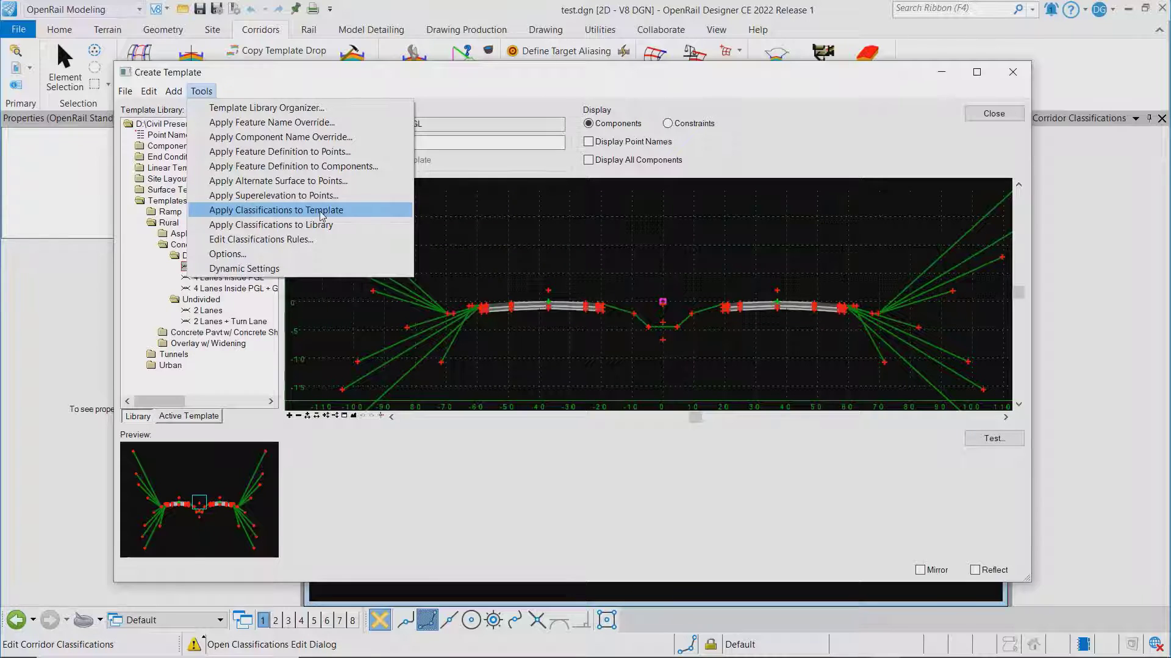
click(321, 211)
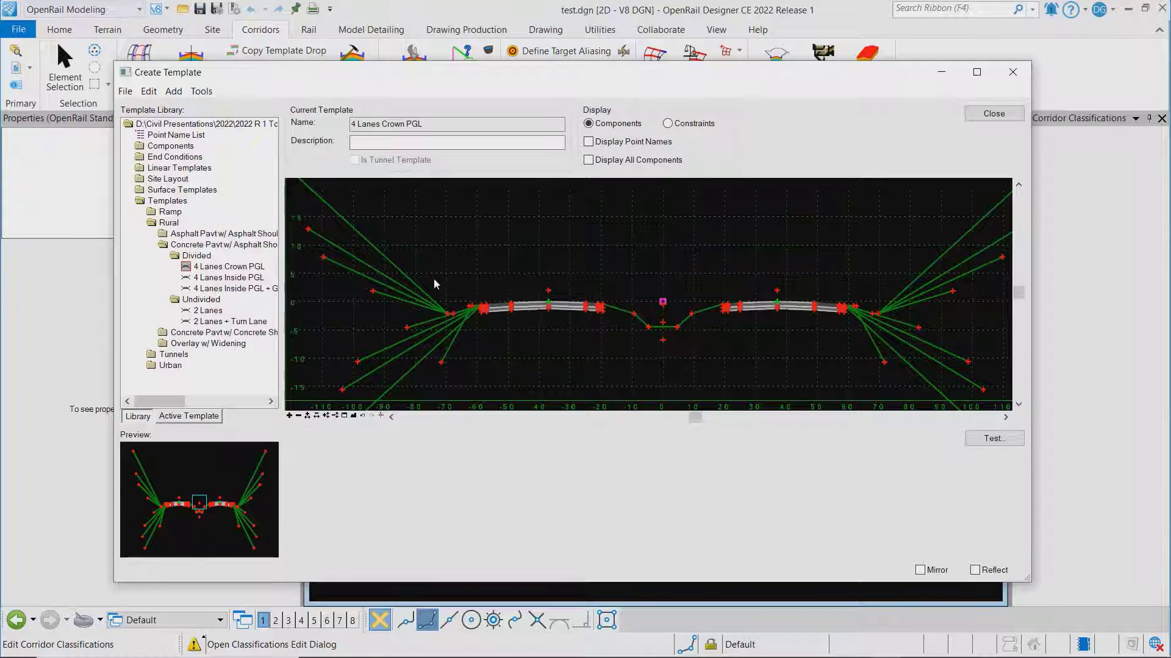
scroll(531, 303, up, 2)
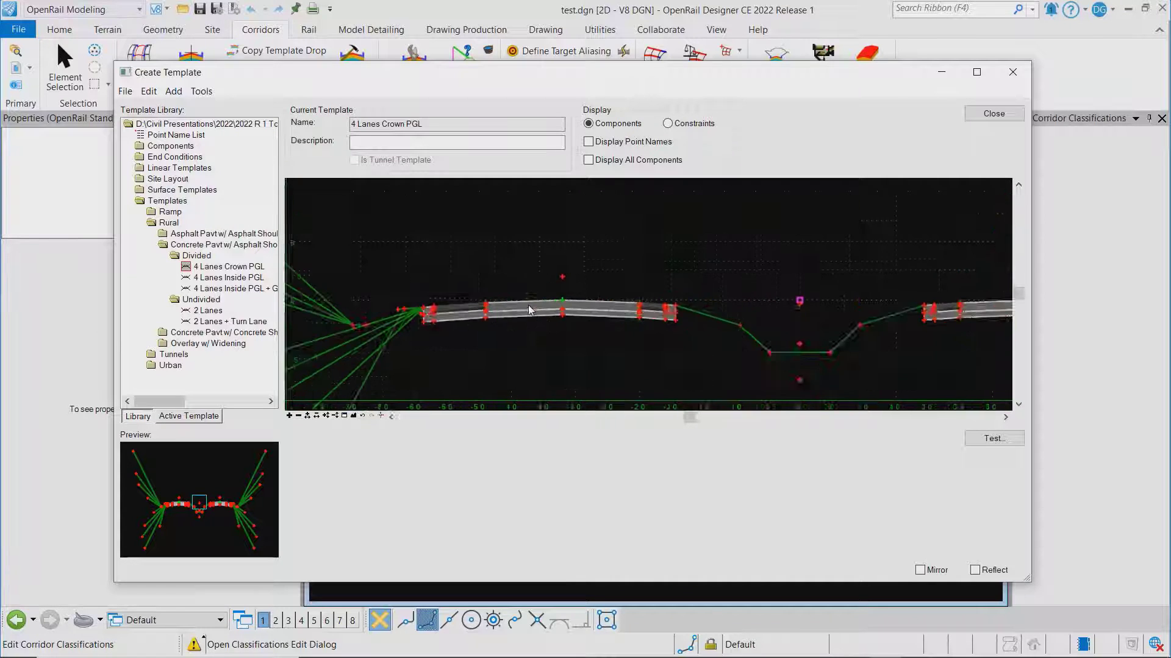
double_click(529, 303)
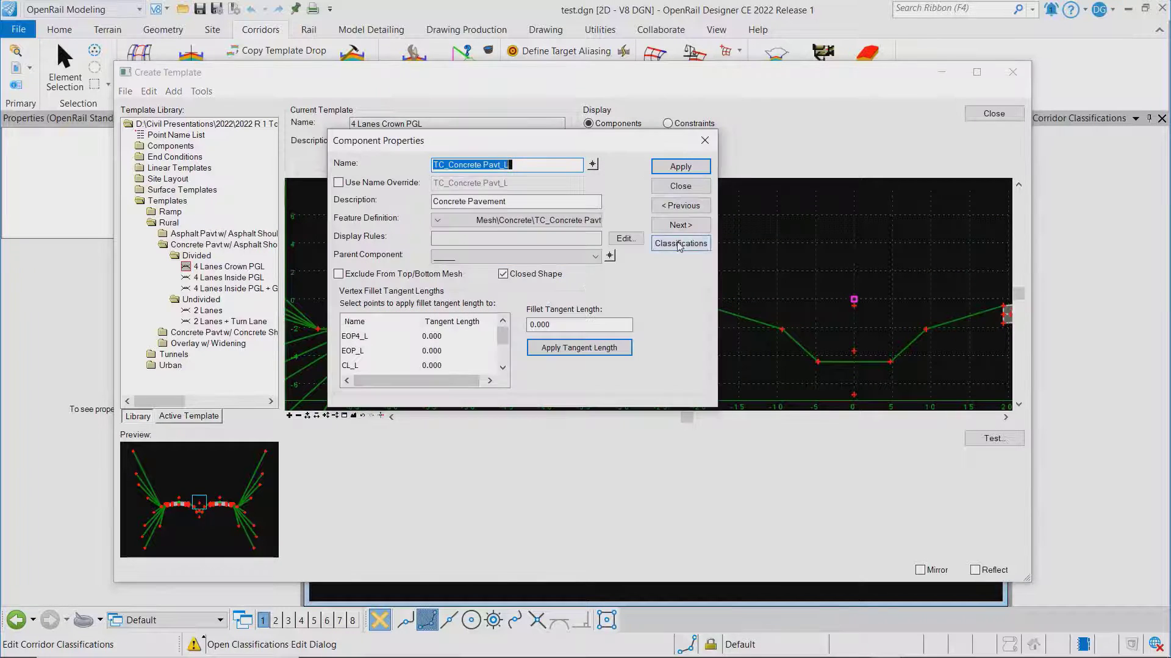
click(678, 244)
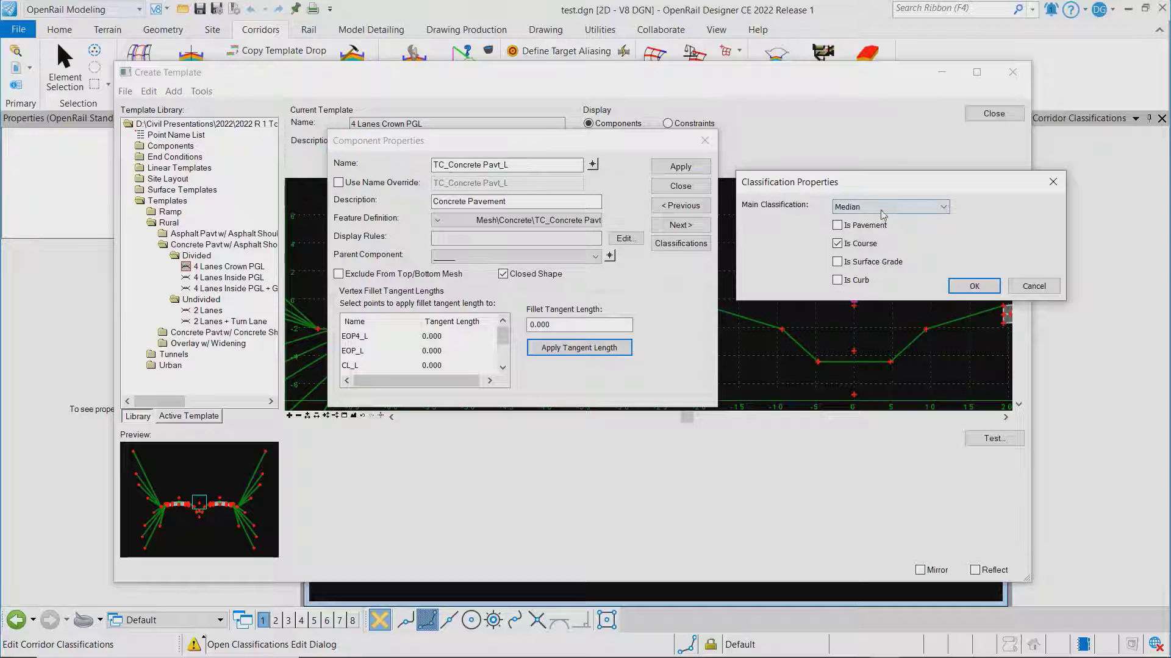
click(1033, 286)
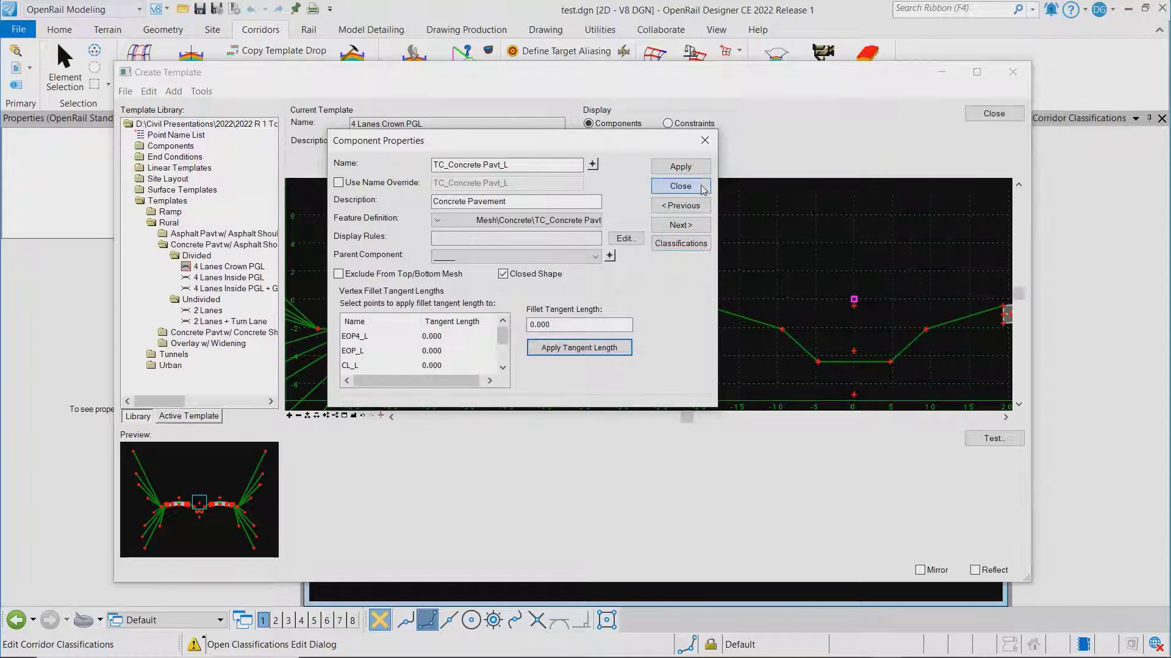
click(703, 189)
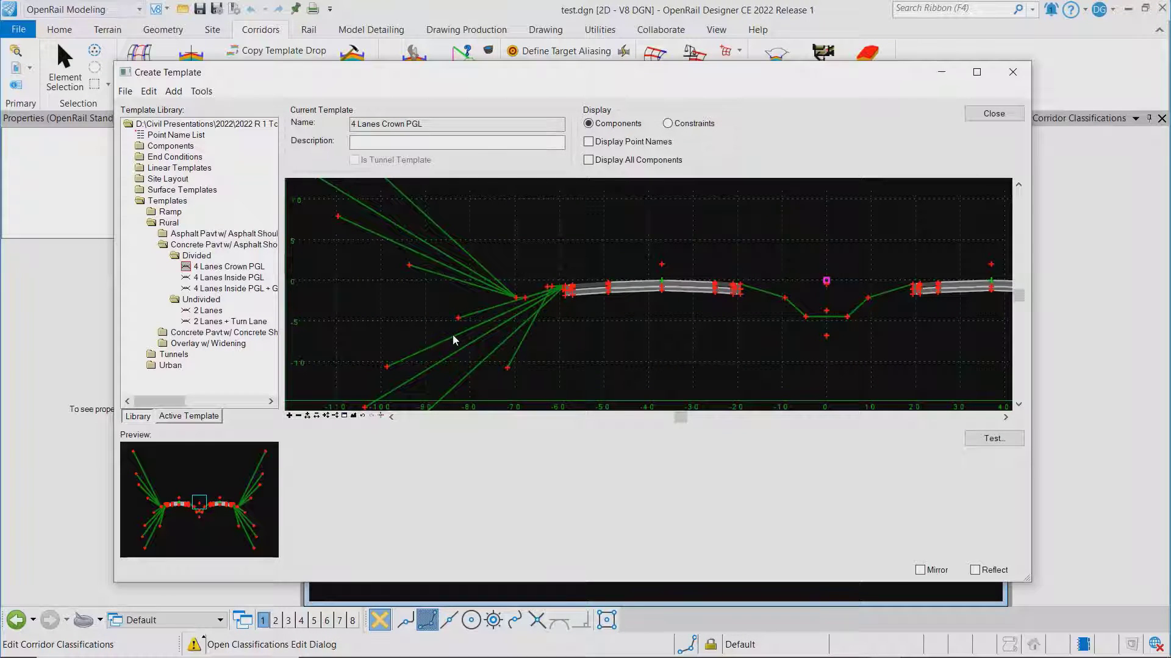
double_click(452, 334)
click(680, 243)
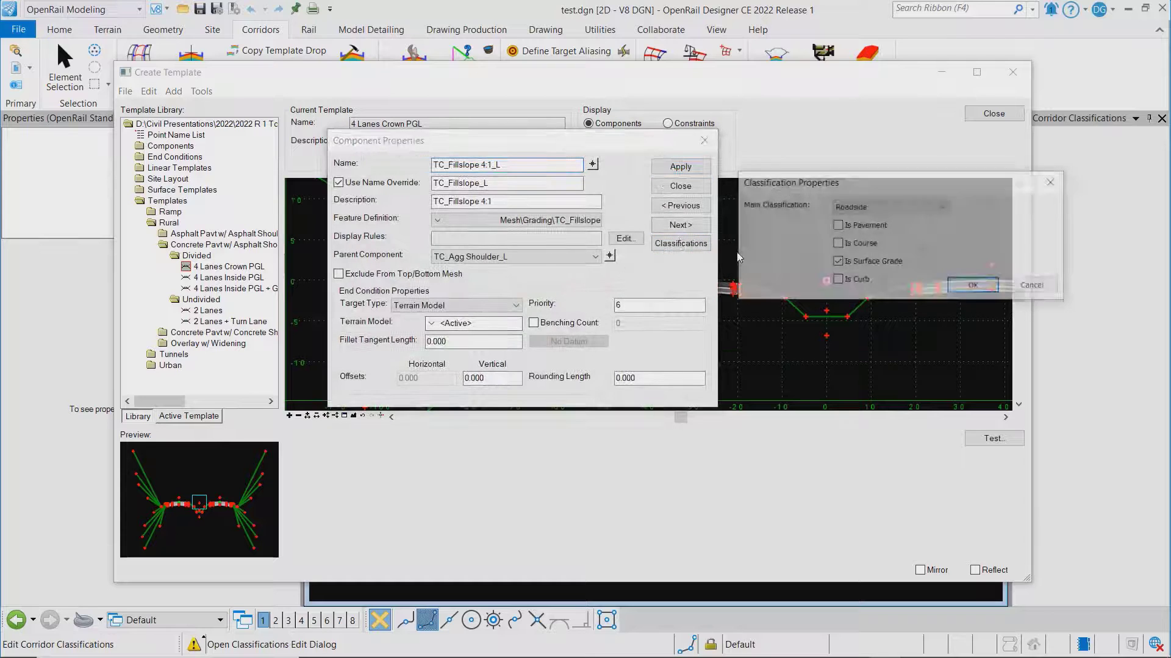
click(1017, 285)
click(680, 186)
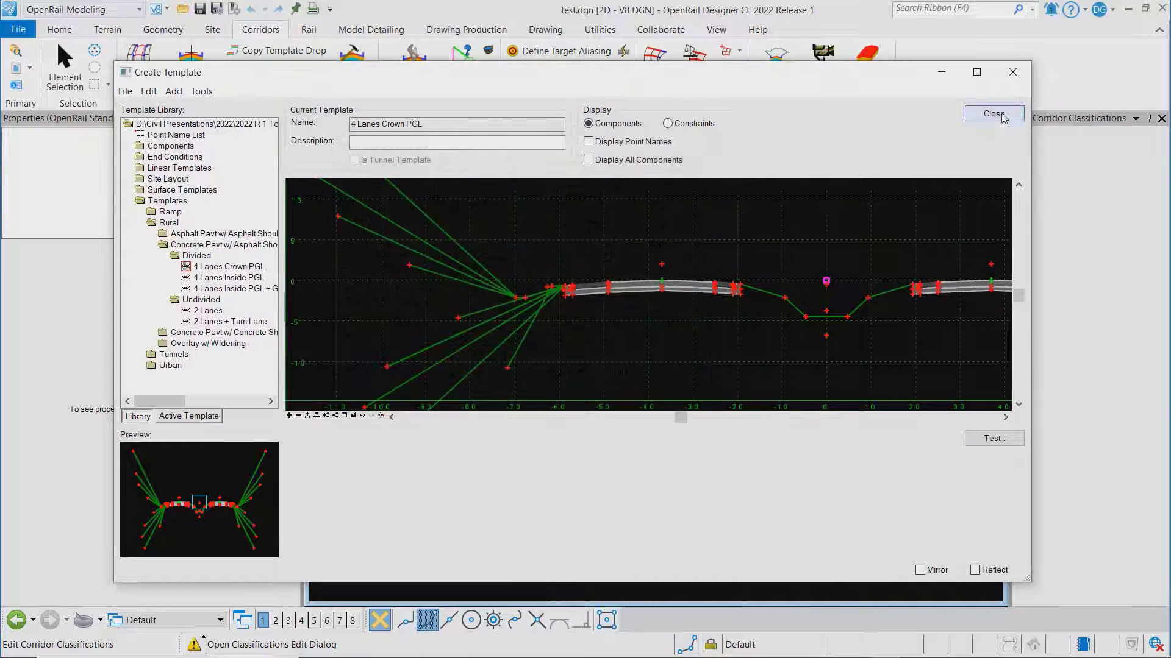
- Close the template editor saving the library, then select the GeomBL alignment
click(1000, 115)
click(567, 399)
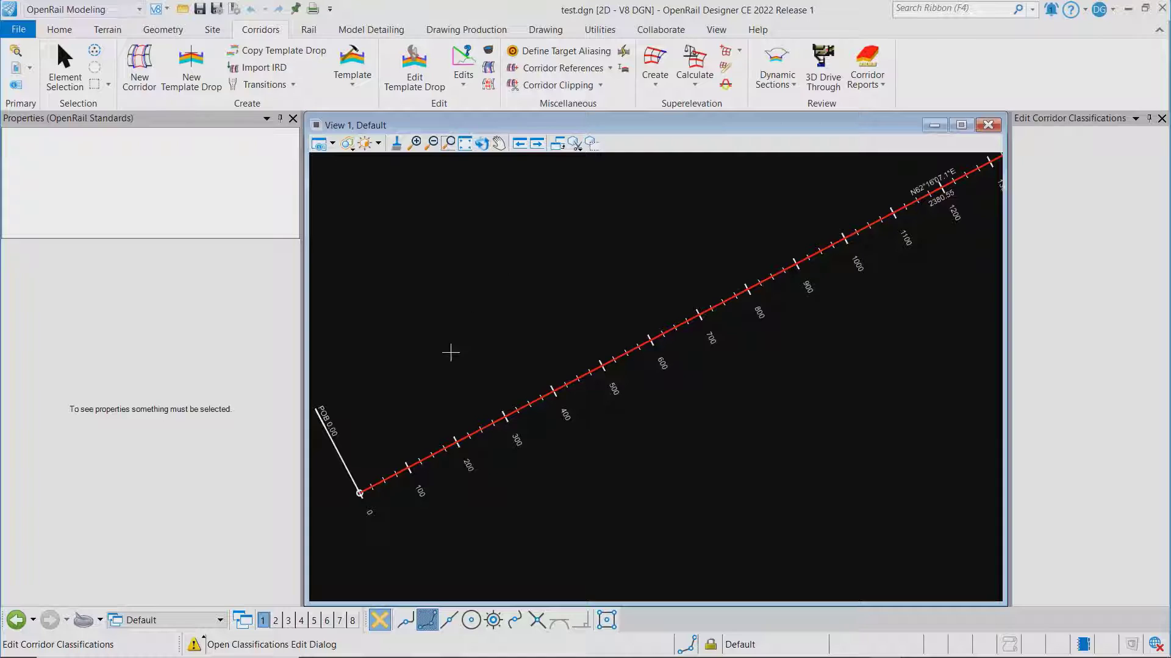
click(65, 67)
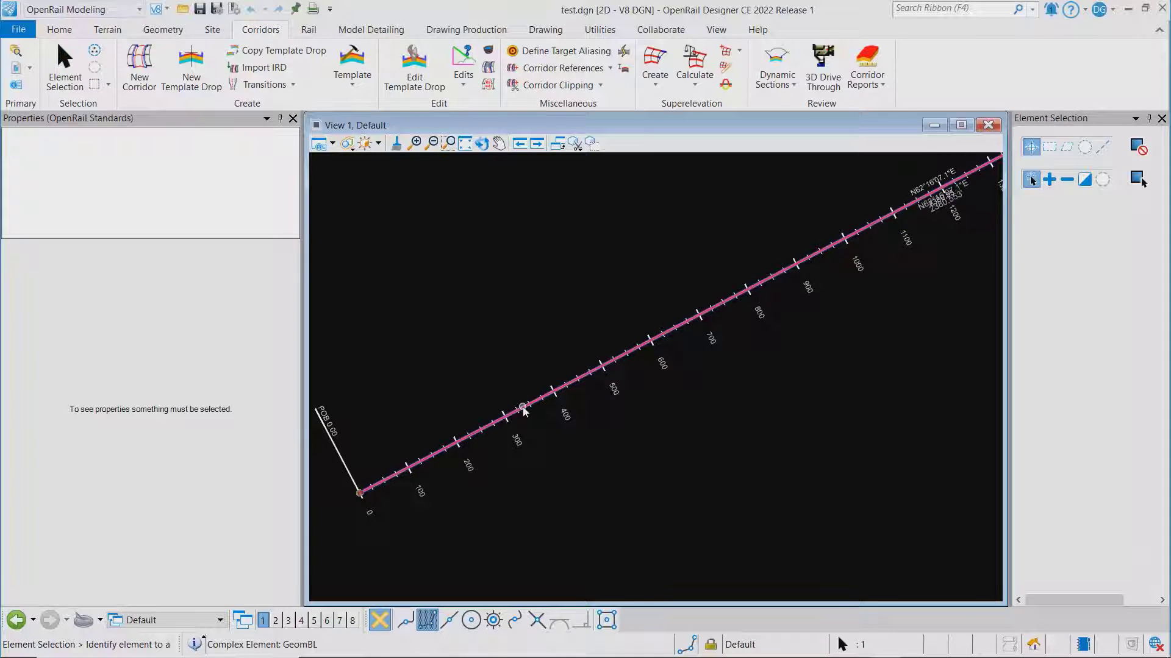
click(523, 409)
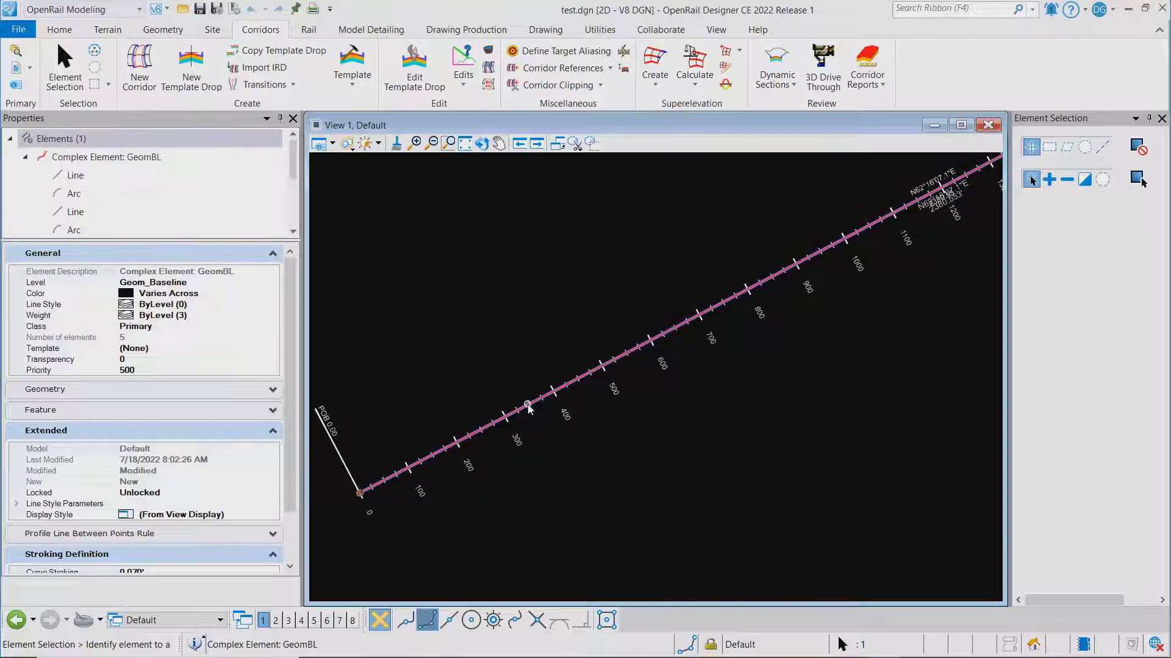
- Create corridor GeomBL with 4 Lanes Crown PGL from station 0 to 7559.89 every 25
mouse_move(525, 409)
click(592, 398)
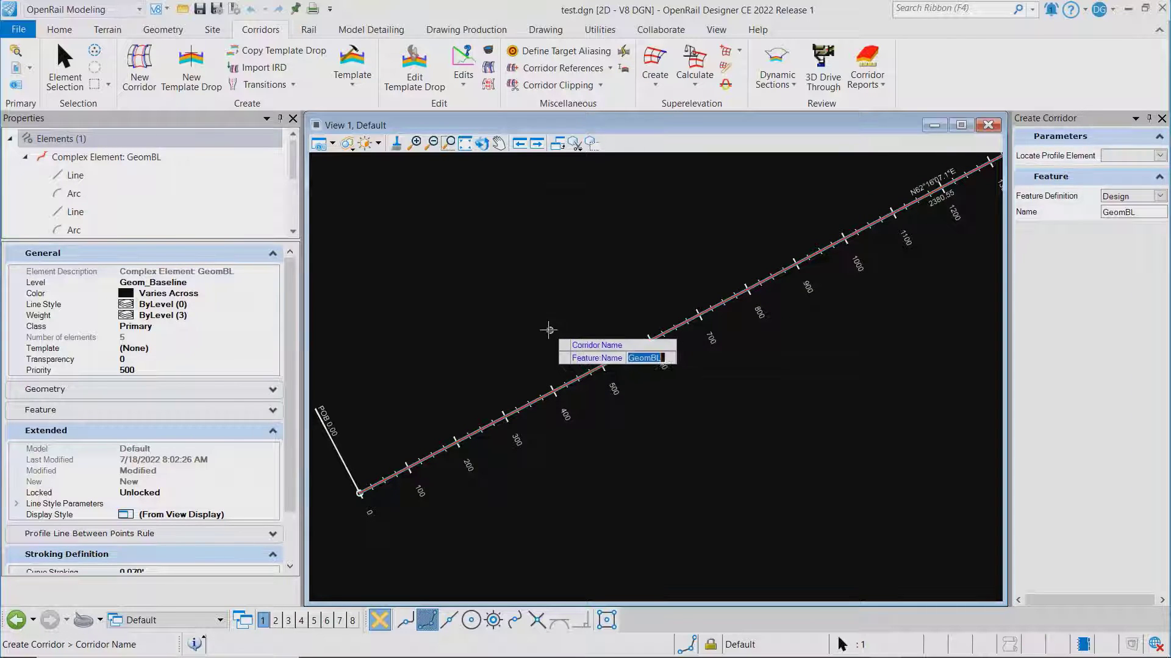
click(543, 332)
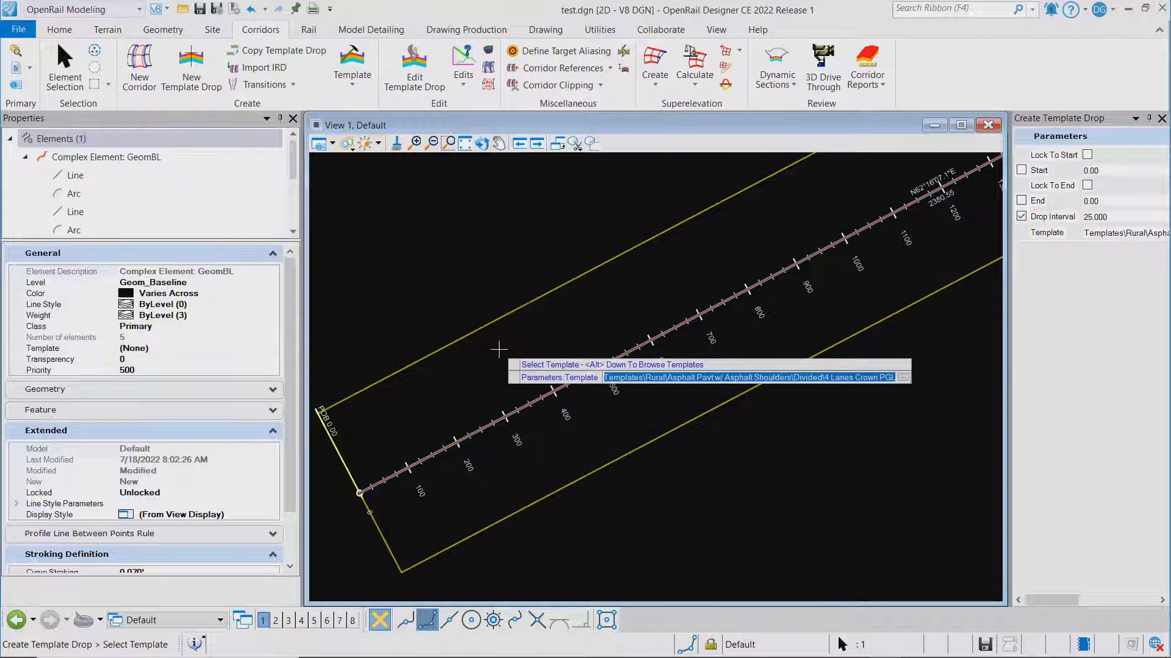
key(alt+Down)
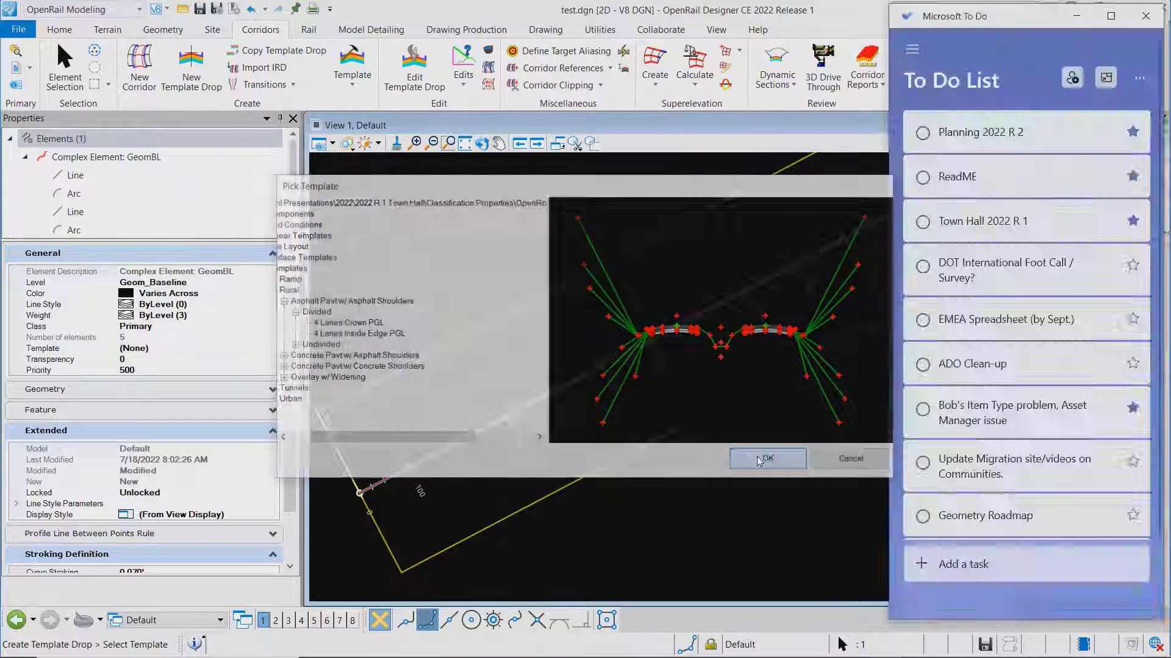
click(759, 461)
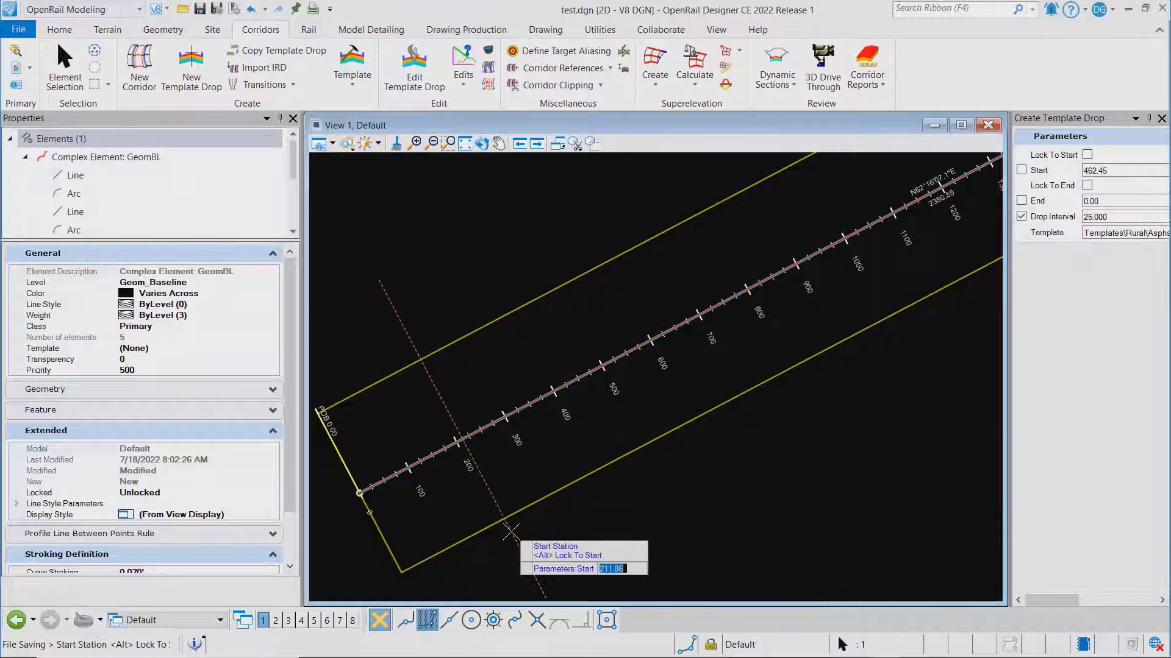
key(alt)
click(530, 530)
key(alt)
click(579, 528)
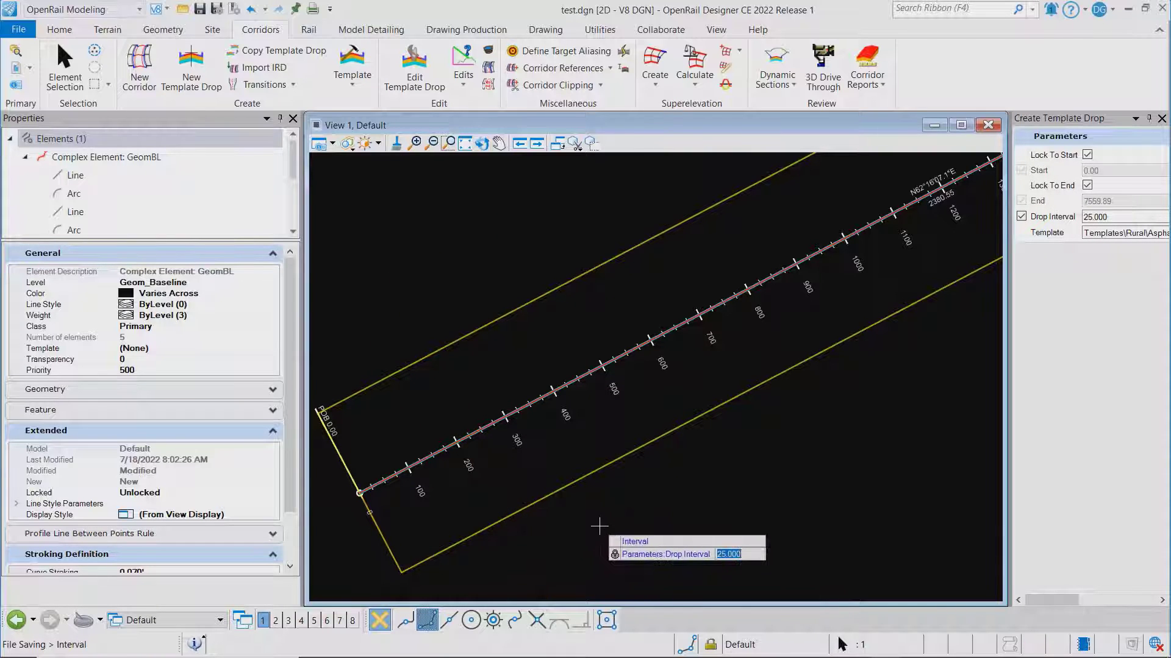
click(583, 508)
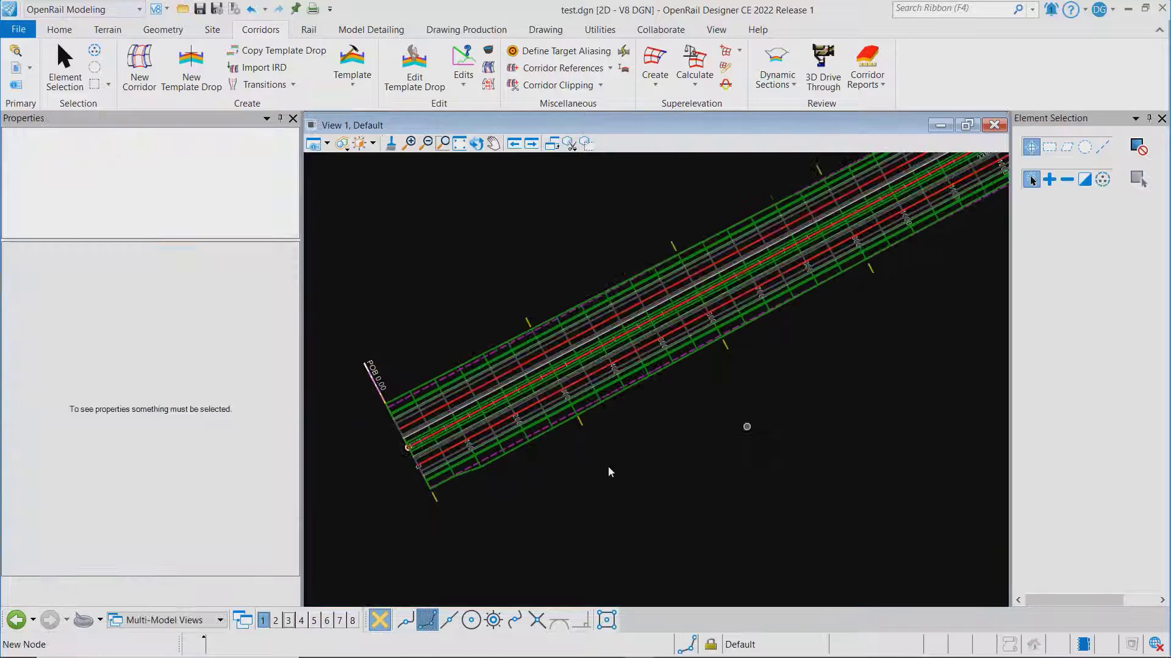
- Open a 3D view and inspect classifications of the ditch backslope, shoulder and median ditch
click(289, 620)
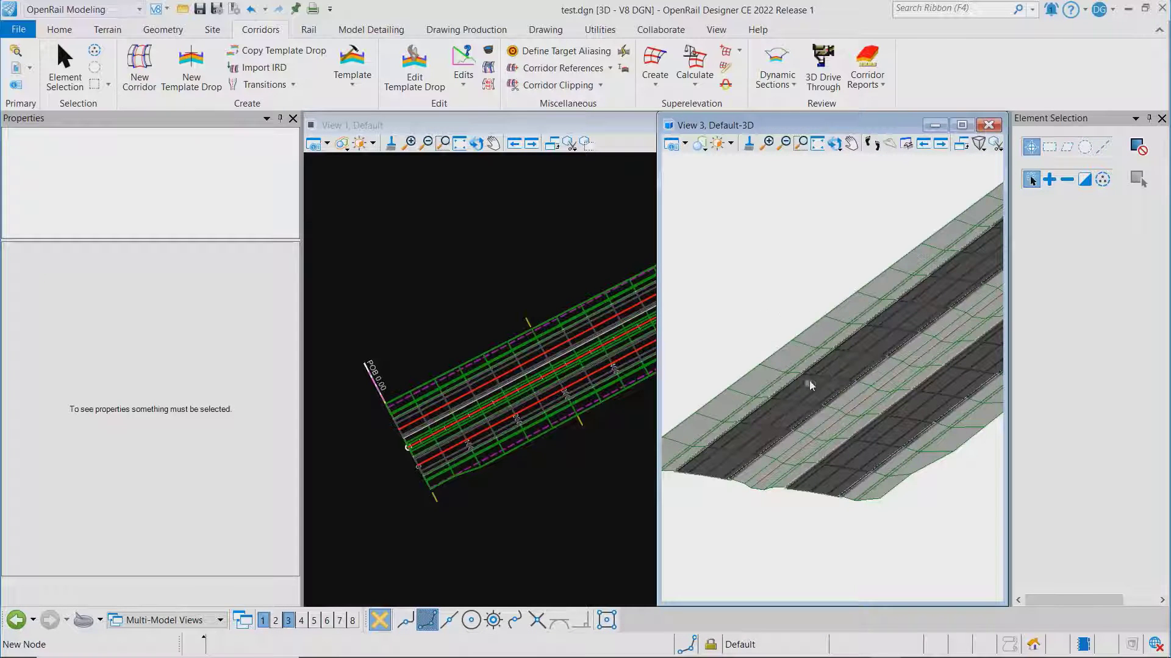
click(794, 345)
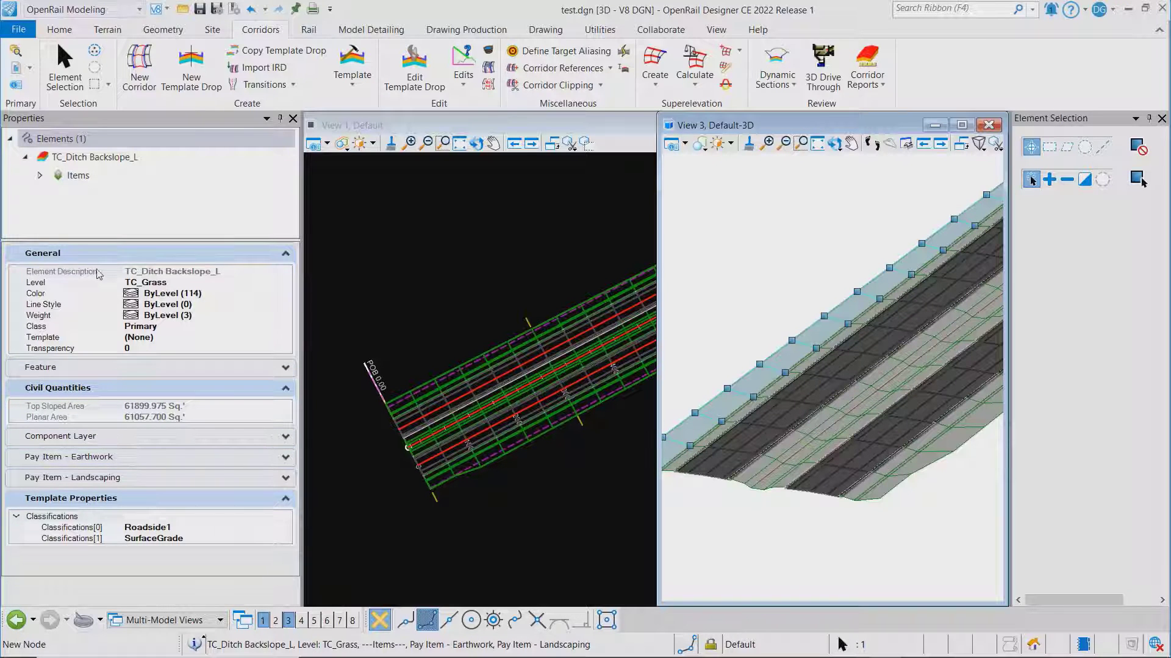
click(97, 254)
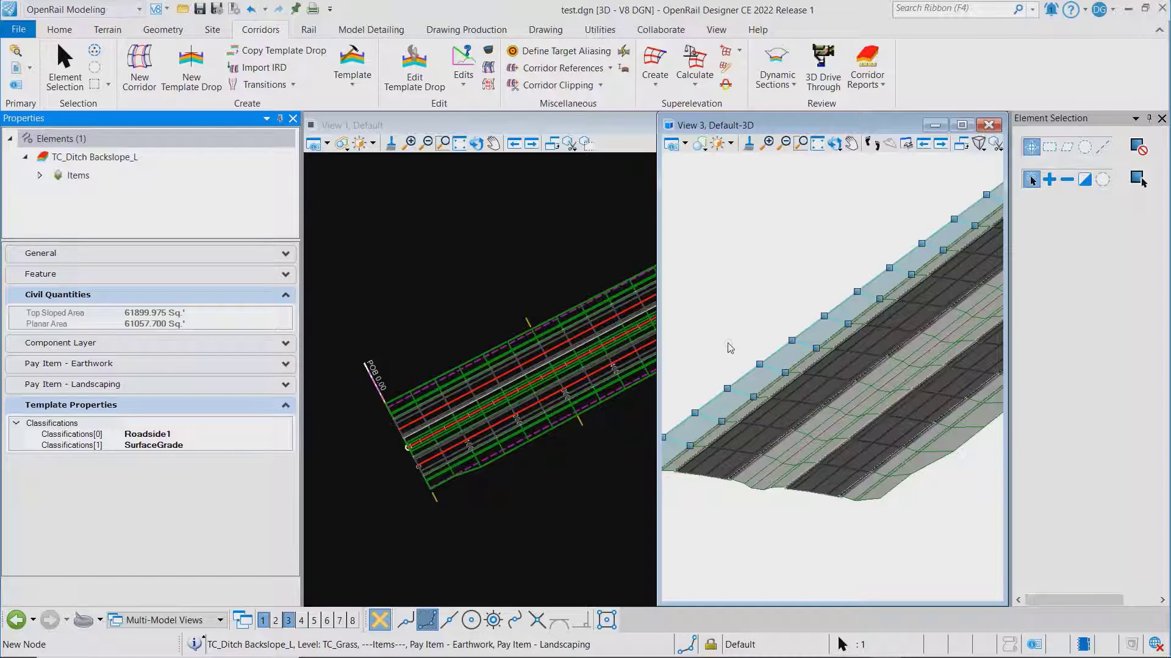
scroll(730, 348, up, 3)
key(Escape)
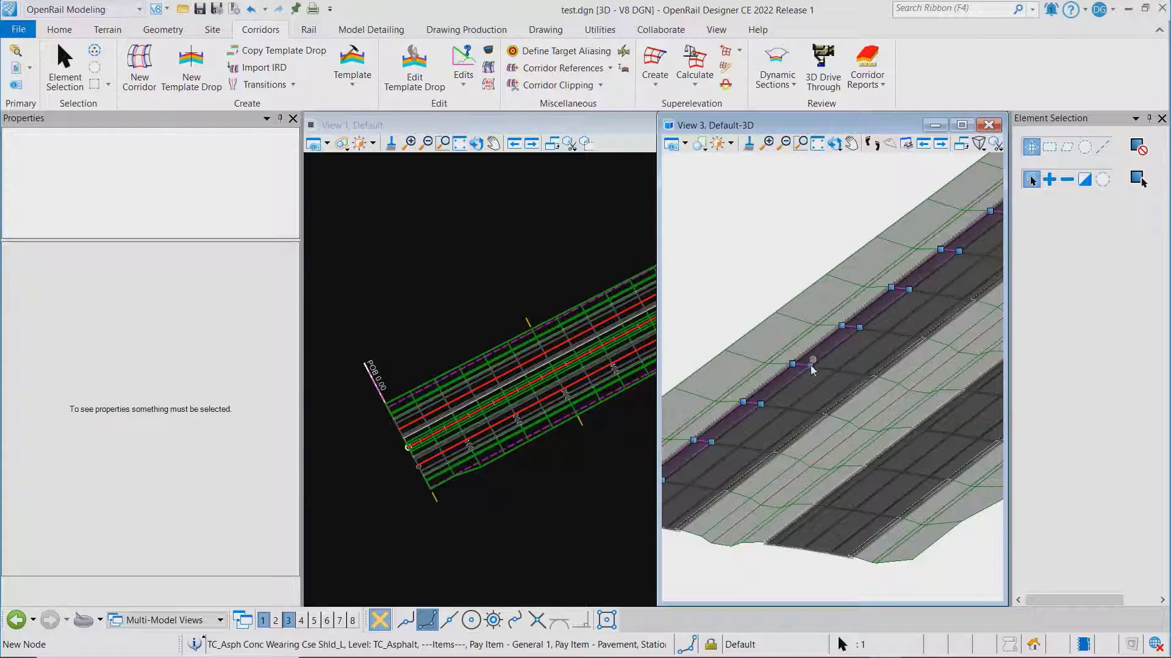
click(811, 365)
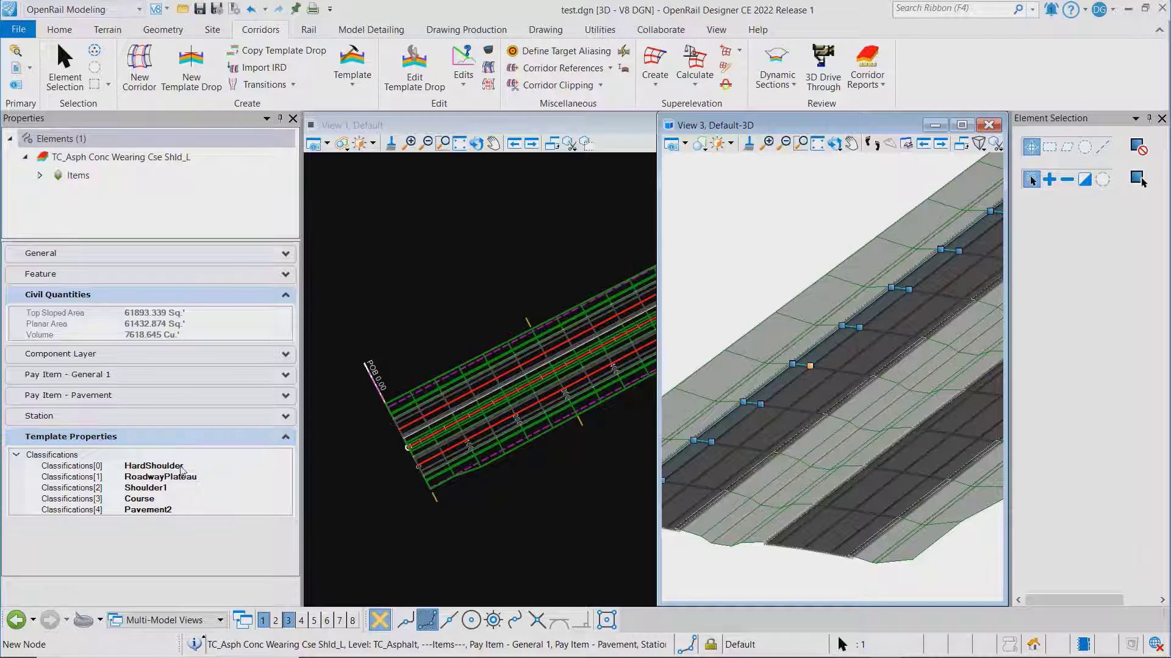
click(890, 403)
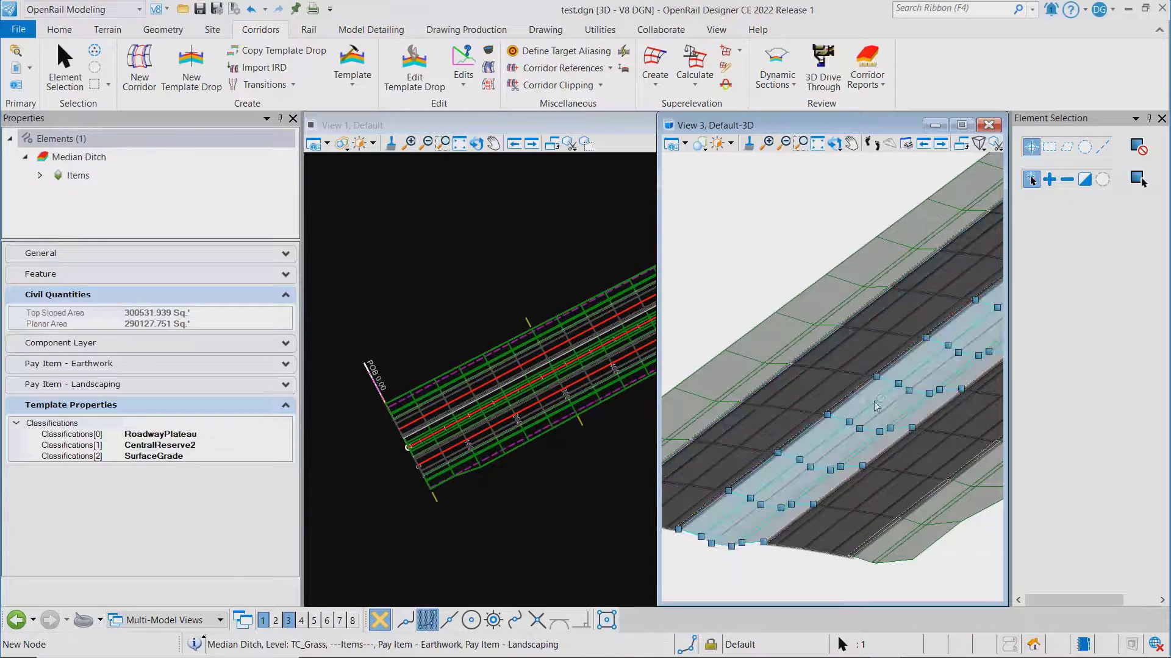